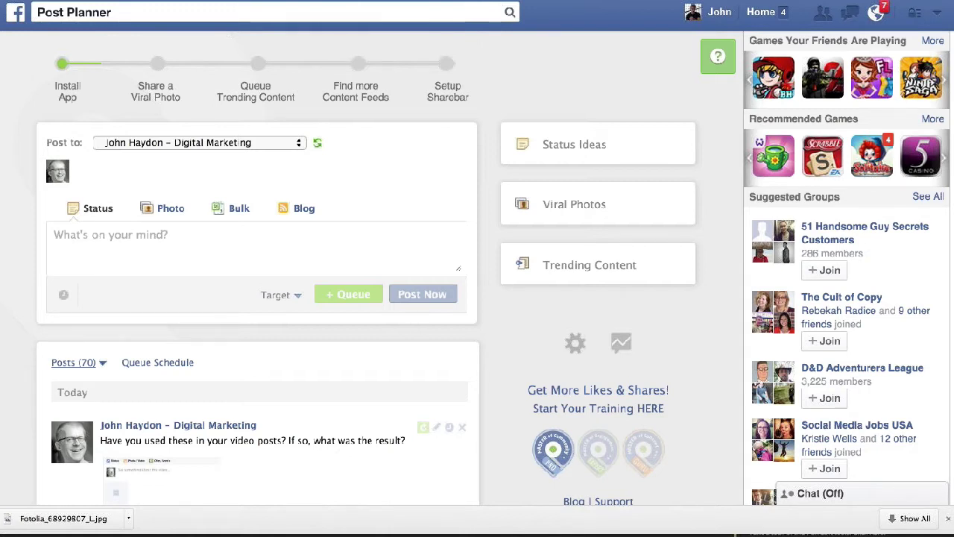
Open the queue schedule and review the weekday and weekend posting times set for each page
scroll(6, 298, "down", 1)
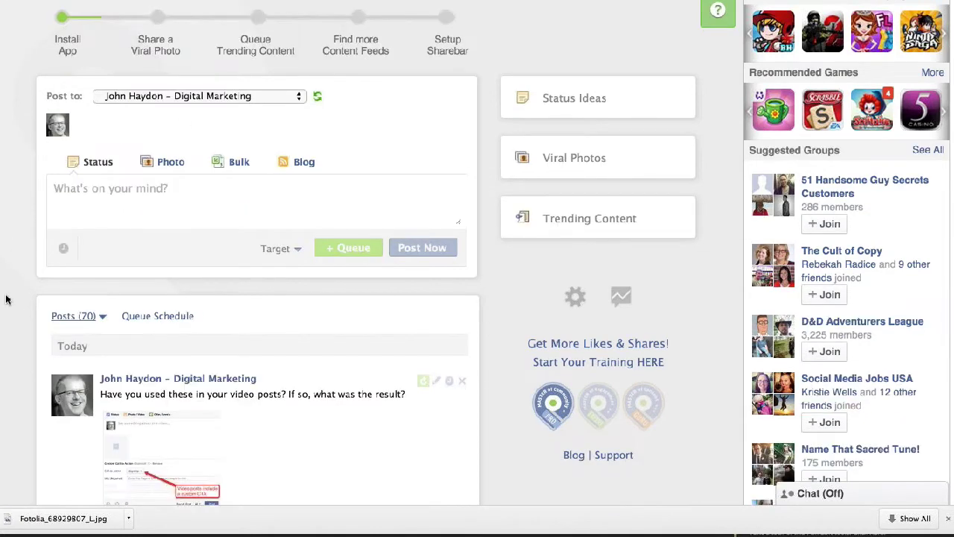
left_click(148, 317)
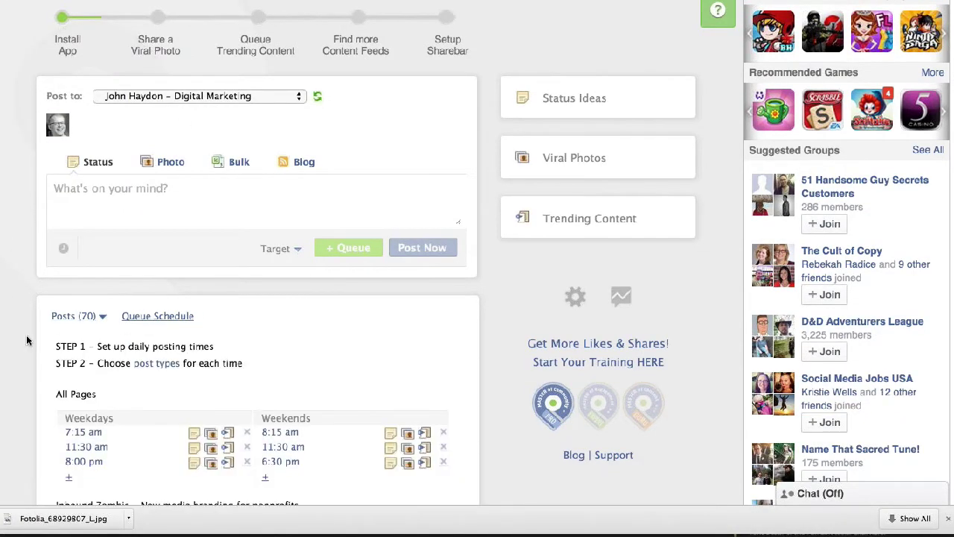
scroll(30, 336, "down", 5)
scroll(26, 341, "down", 3)
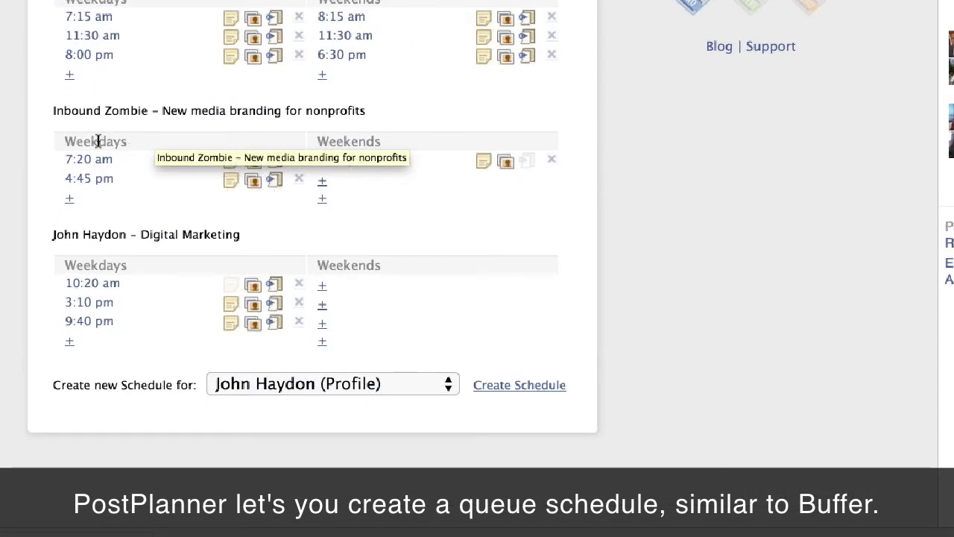
scroll(29, 246, "down", 2)
scroll(30, 246, "down", 2)
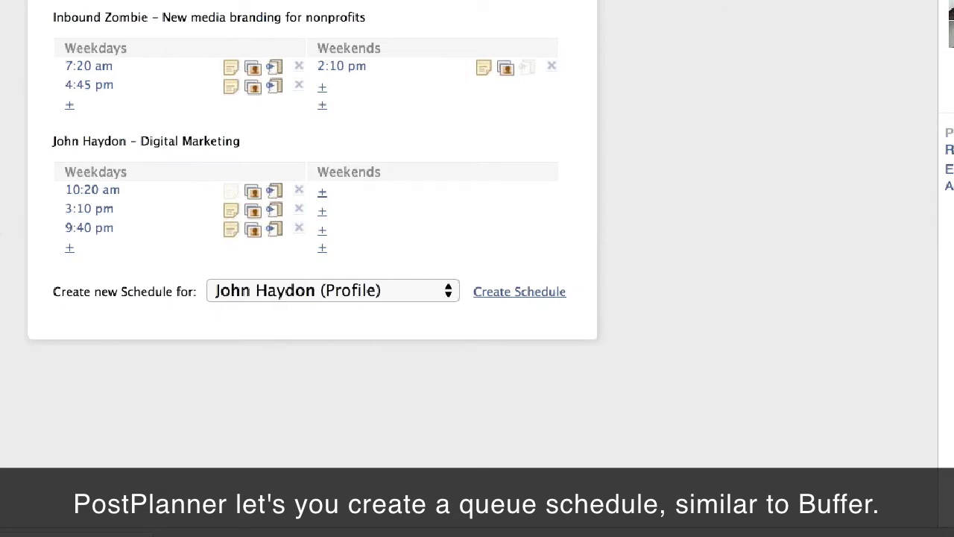
Draft the status update "Here's an update" in the post composer and clear it again
scroll(266, 238, "up", 10)
left_click(234, 194)
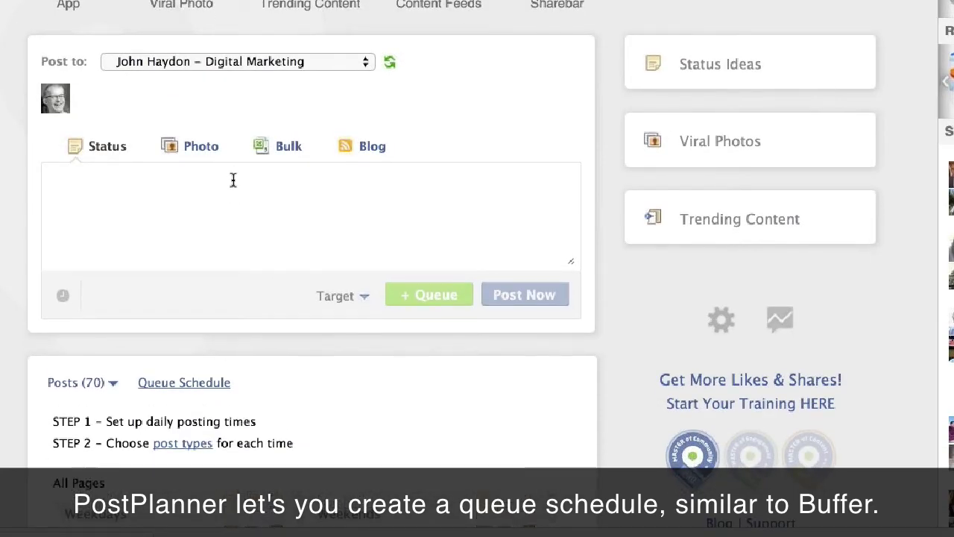
type("Here's an update")
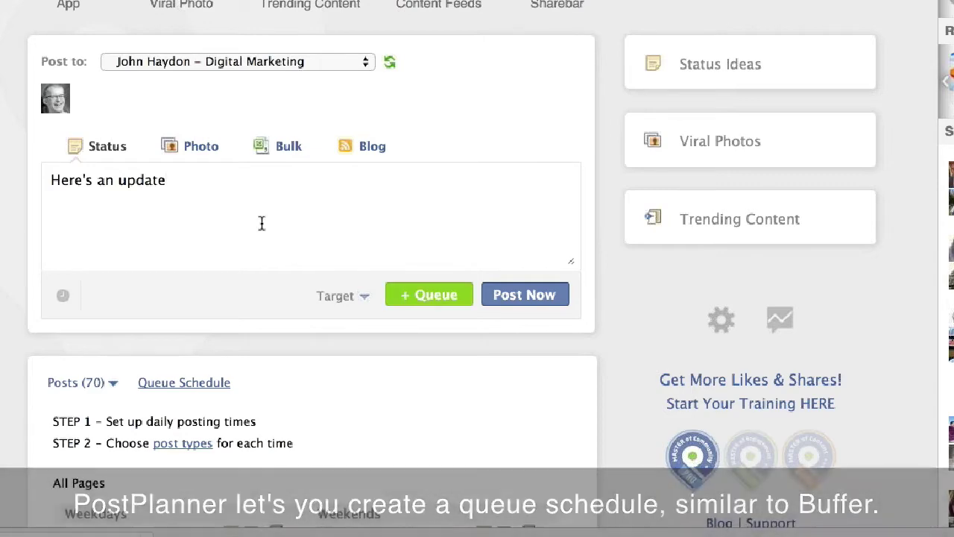
key("alt+shift+Left")
key("alt+shift+Left")
key("alt+shift+Left")
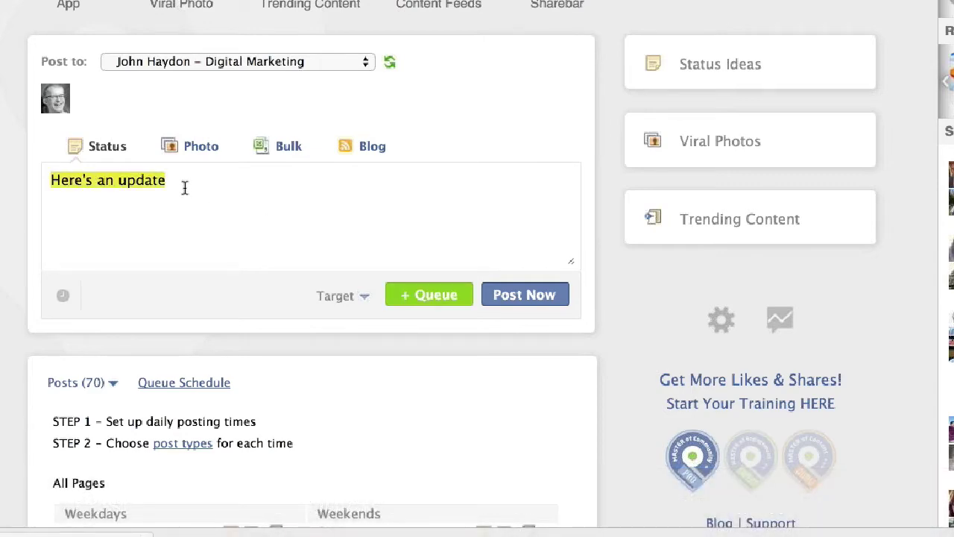
key("BackSpace")
Switch the composer to a photo post and open the Canva designer for it
left_click(196, 147)
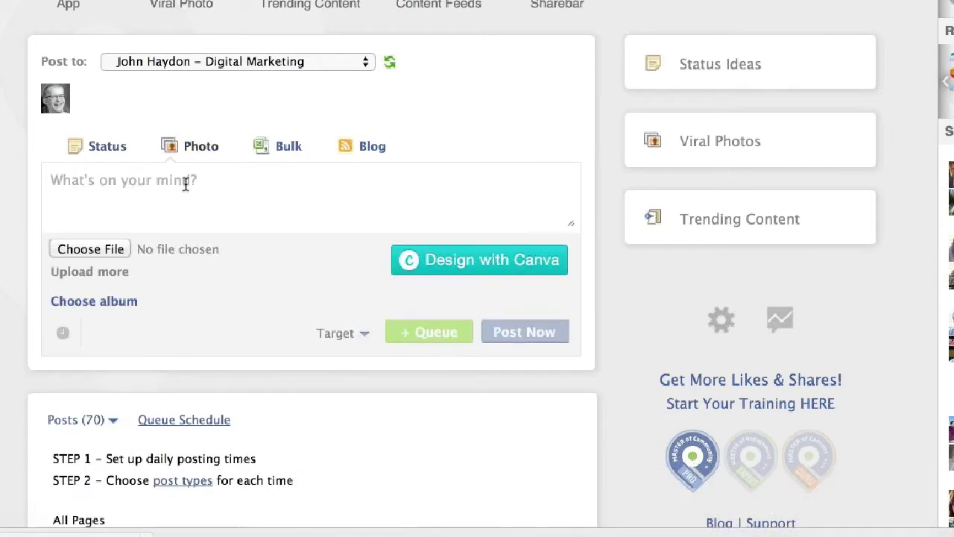
left_click(185, 183)
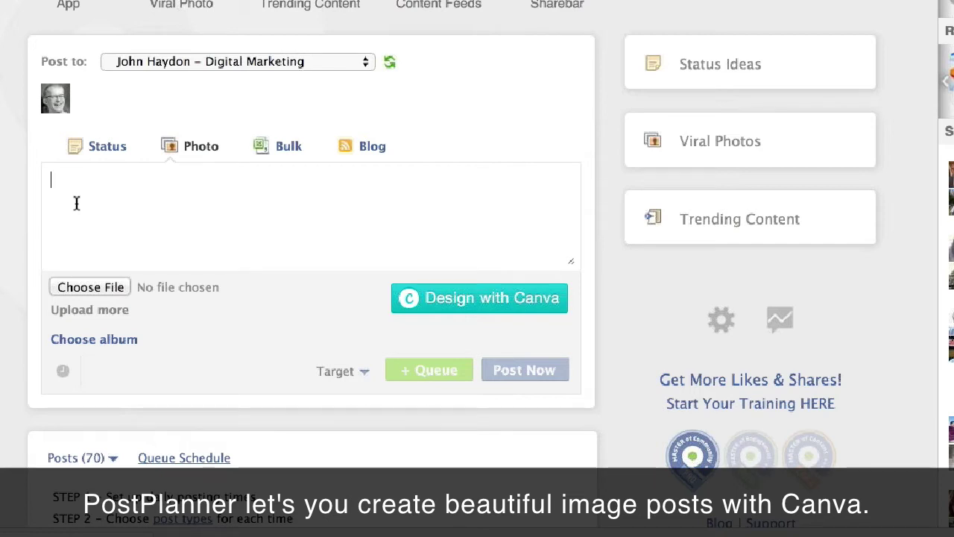
left_click(452, 300)
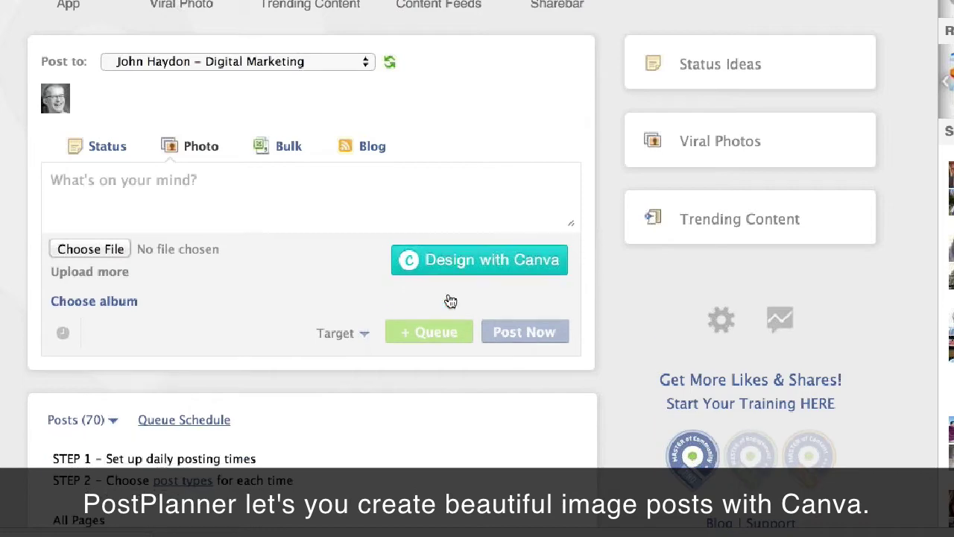
left_click(437, 265)
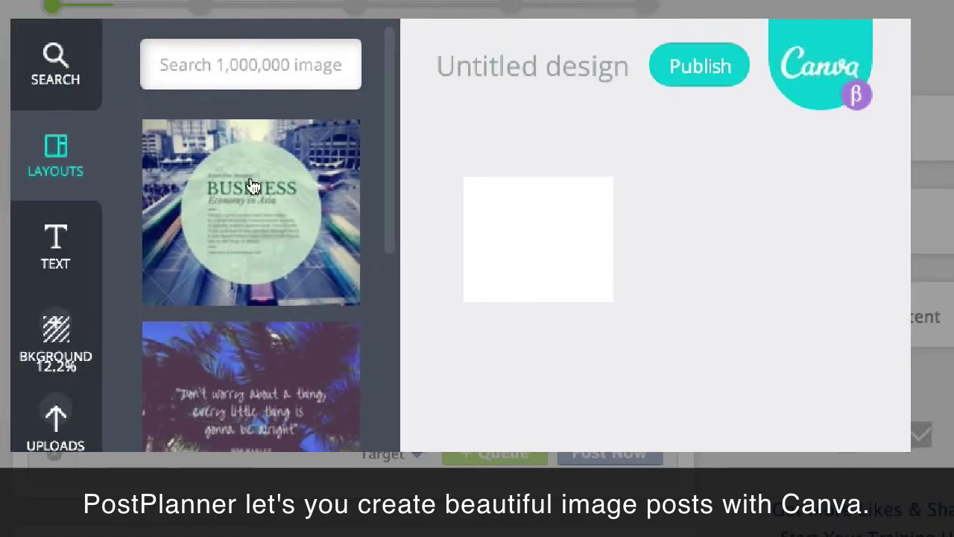
Apply the palm-tree "Don't worry about a thing" layout to the blank Canva design and try selecting its quote text
scroll(212, 178, "down", 3)
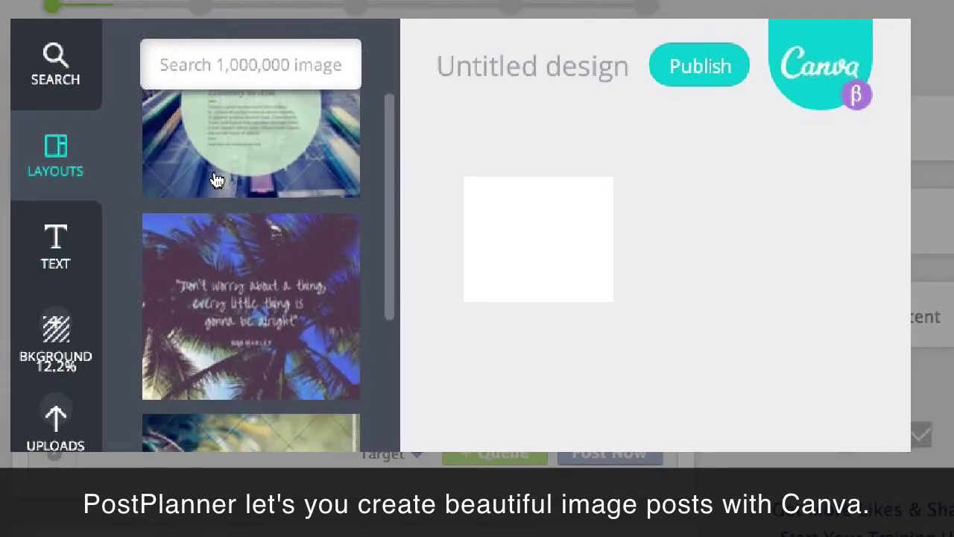
scroll(213, 180, "down", 2)
scroll(214, 181, "up", 2)
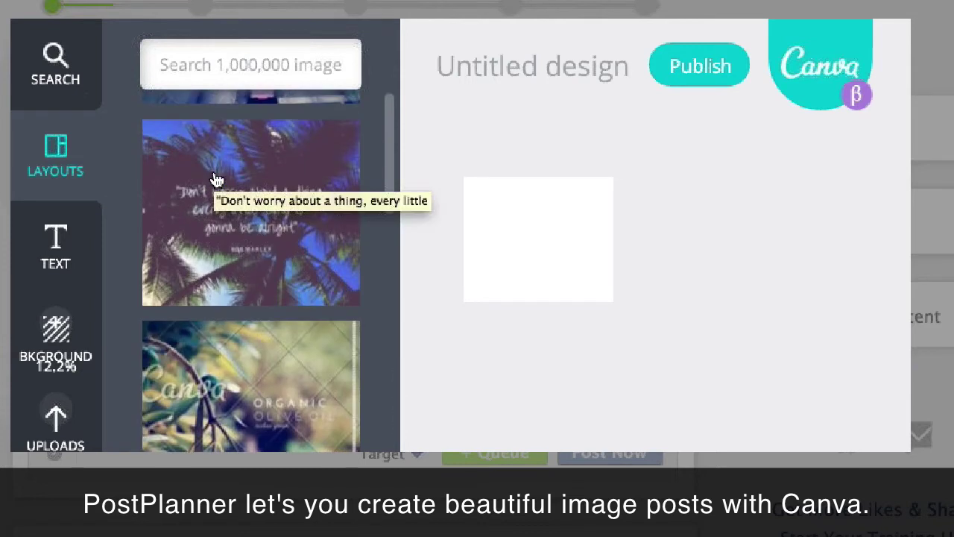
left_click(322, 222)
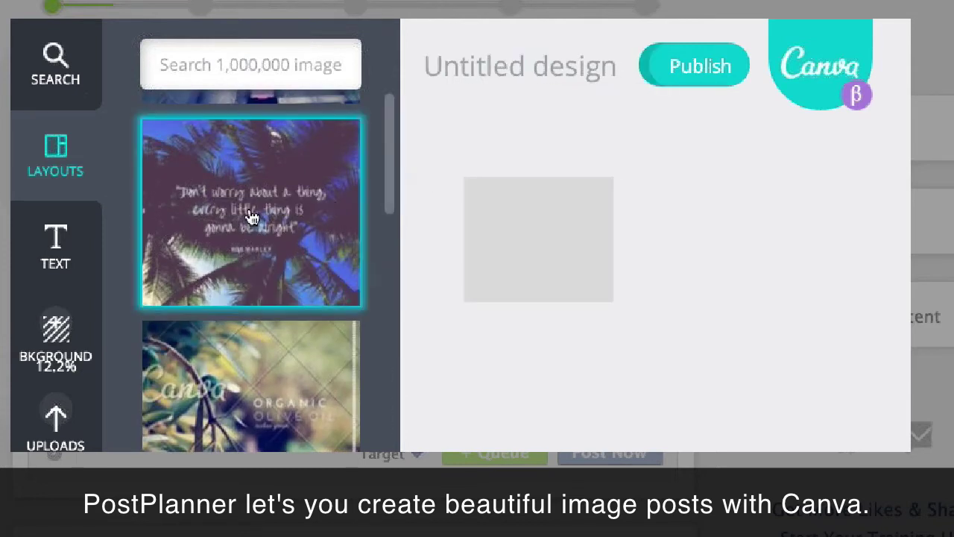
left_click(534, 226)
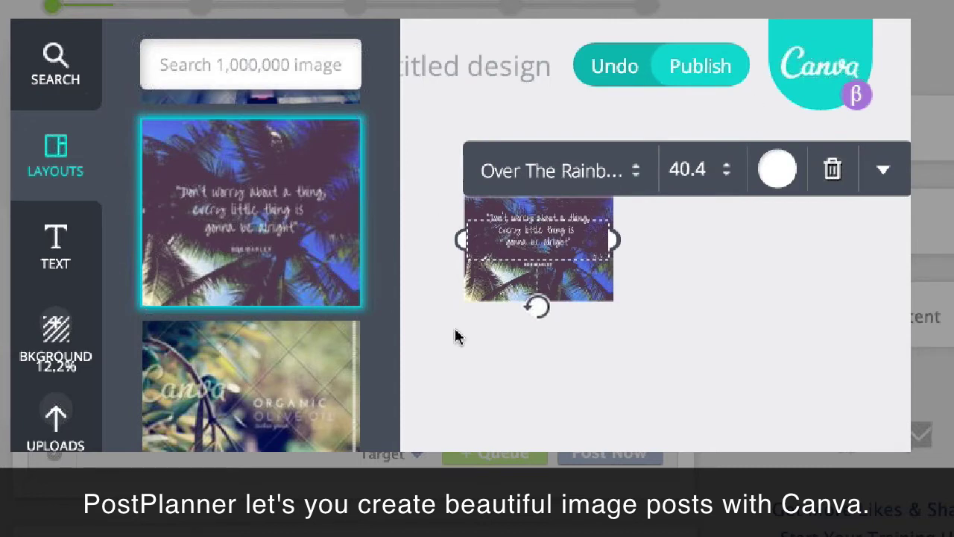
left_click(450, 374)
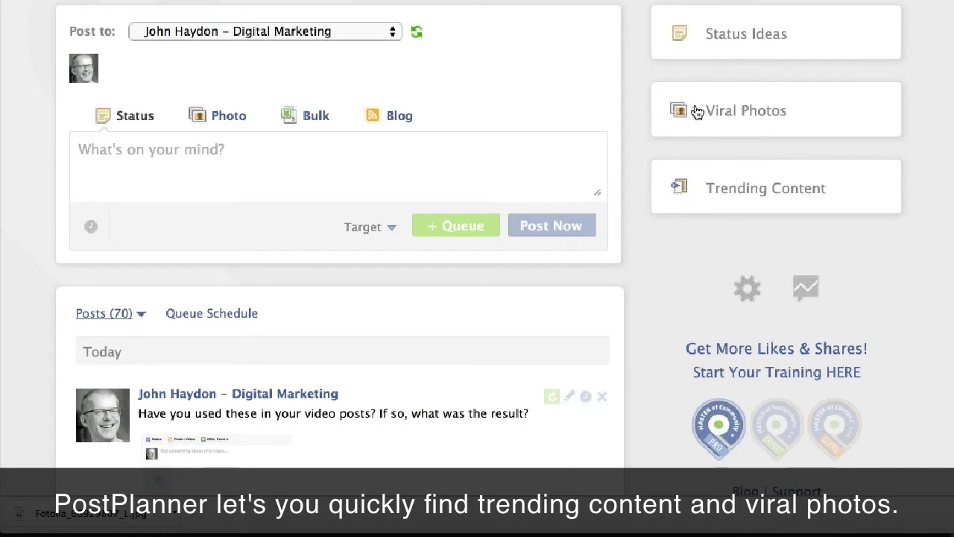
Open the Viral Photos feeds and expand the Funny Photos folder to browse its pages
left_click(696, 111)
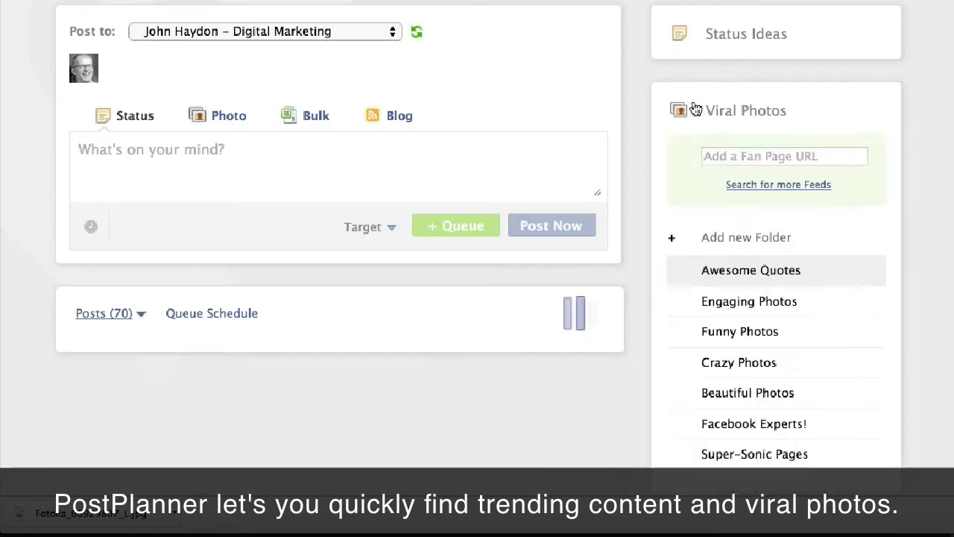
scroll(617, 231, "down", 5)
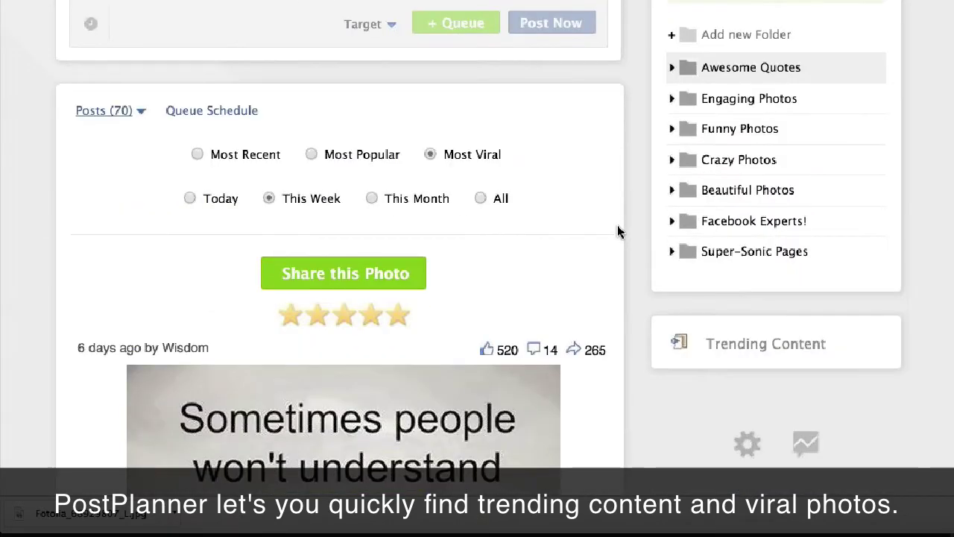
left_click(672, 129)
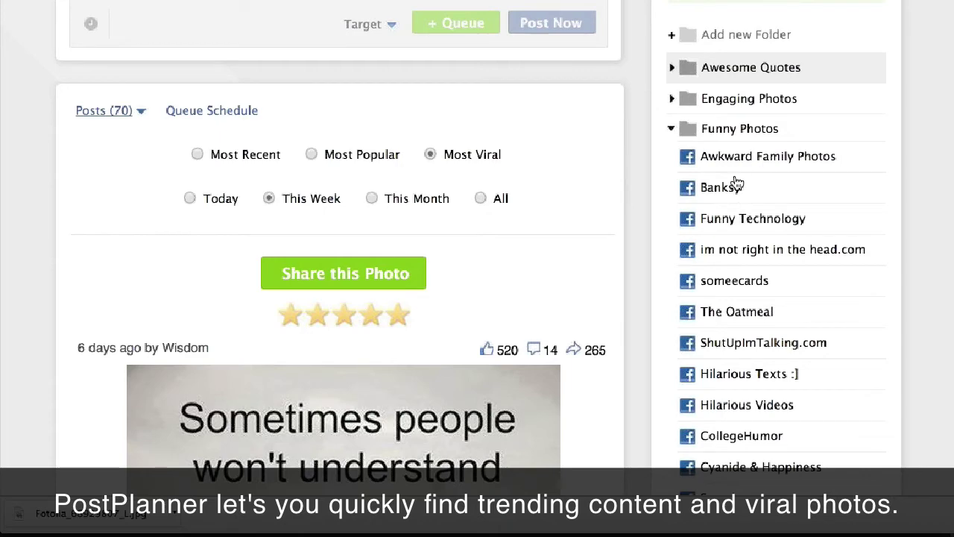
scroll(736, 184, "down", 4)
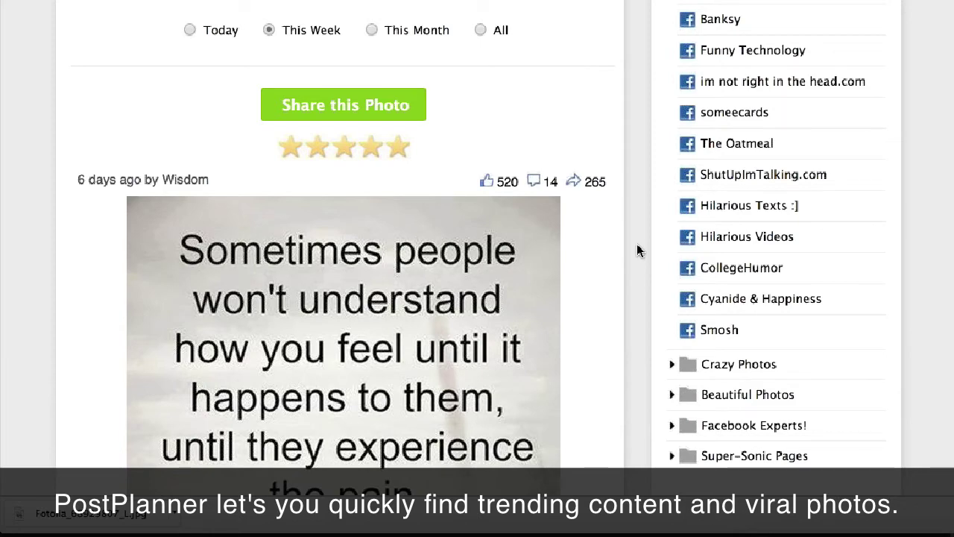
scroll(634, 249, "down", 1)
scroll(645, 309, "down", 3)
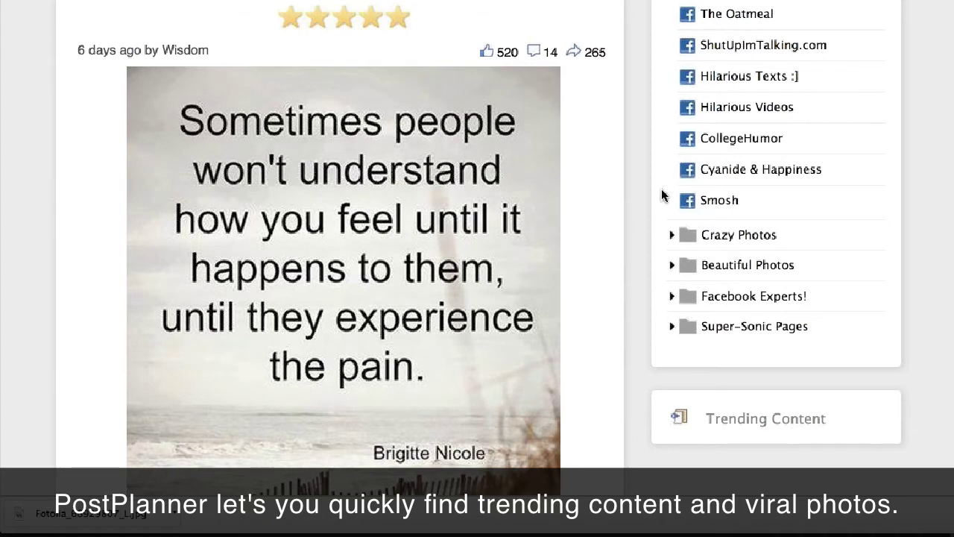
scroll(663, 194, "up", 4)
scroll(662, 195, "up", 1)
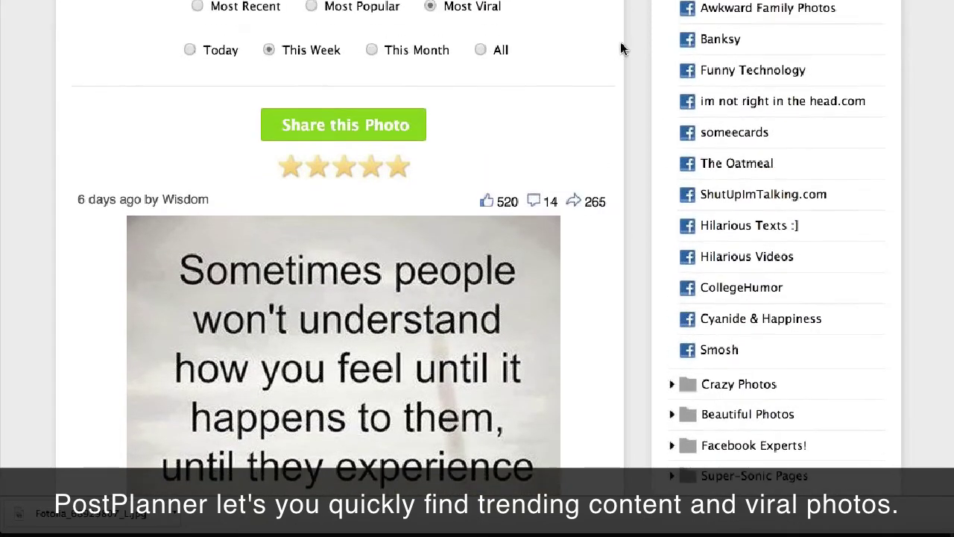
Show the Awkward Family Photos feed filtered to the most viral photos of this month
left_click(715, 11)
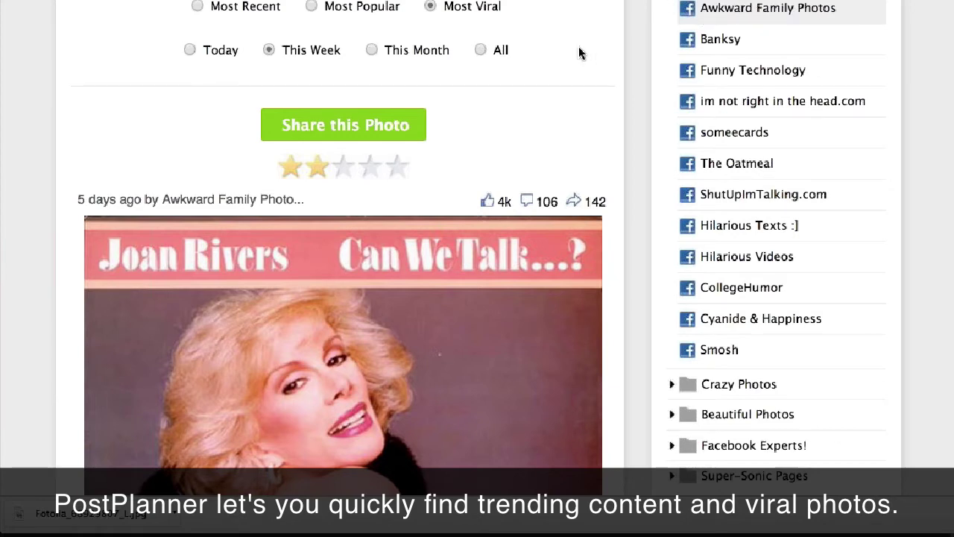
left_click(372, 51)
left_click(431, 7)
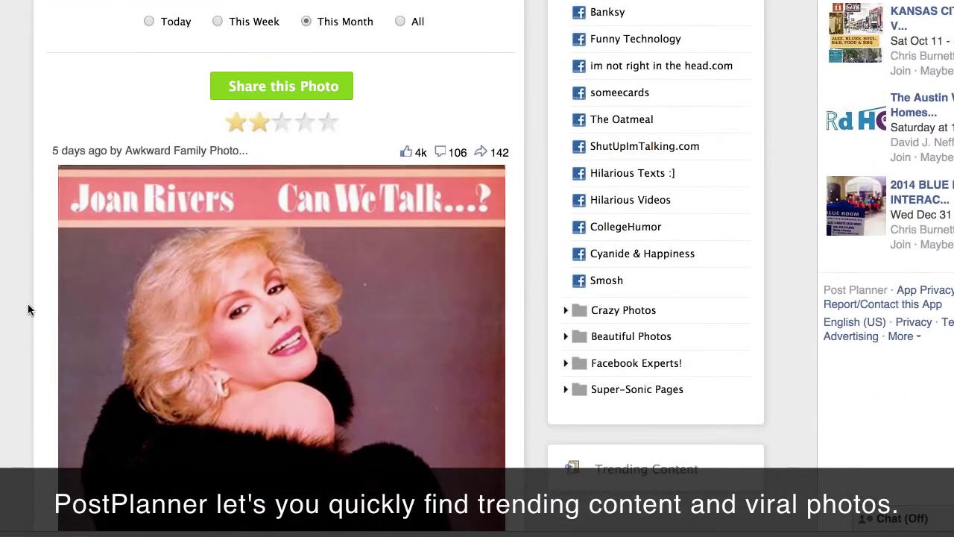
Share the feed's Joan Rivers photo into the post composer and collapse the Viral Photos feeds
scroll(28, 303, "down", 3)
scroll(27, 304, "down", 4)
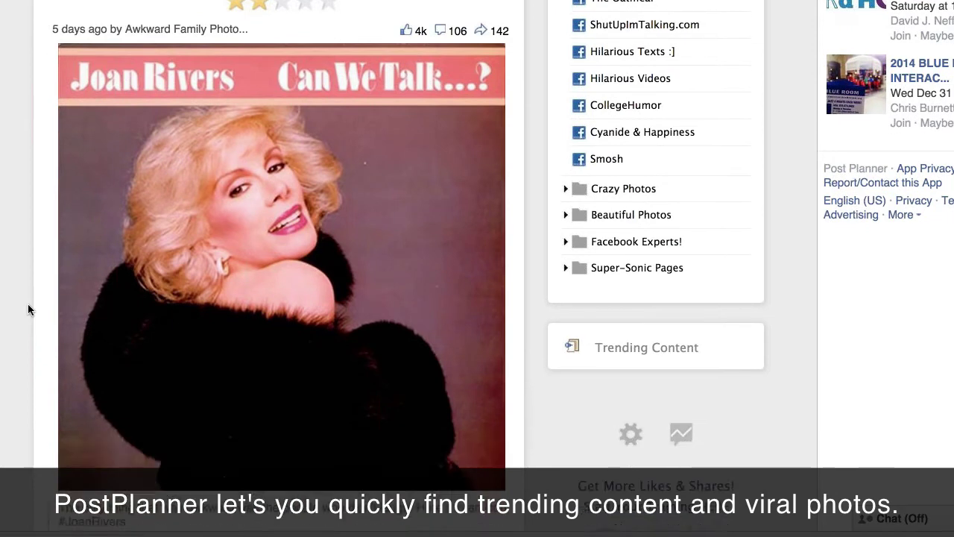
scroll(28, 303, "up", 3)
scroll(27, 304, "up", 9)
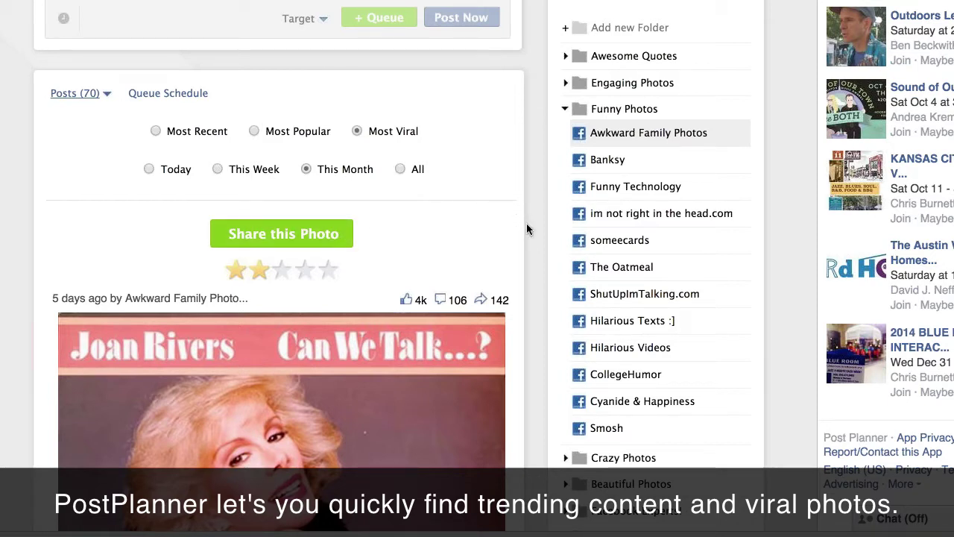
left_click(275, 236)
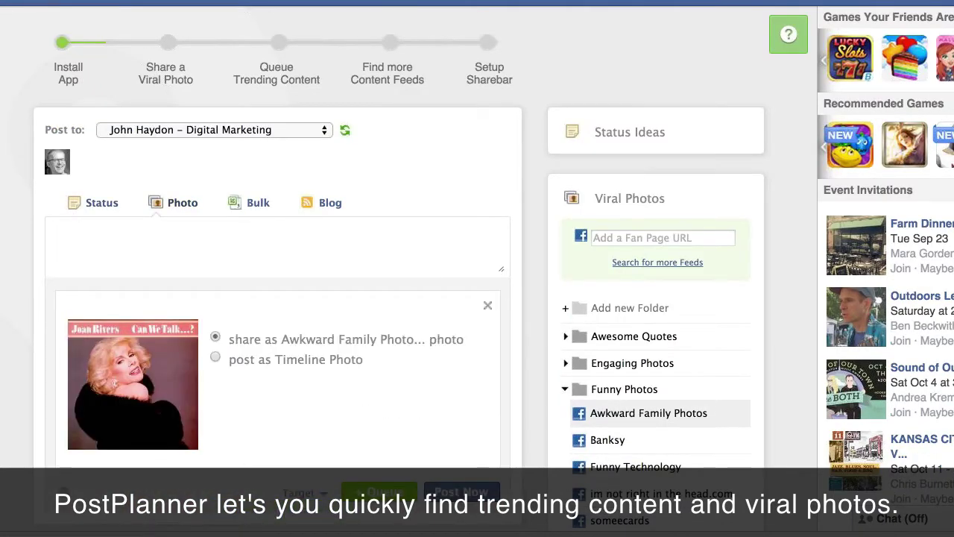
scroll(324, 422, "down", 2)
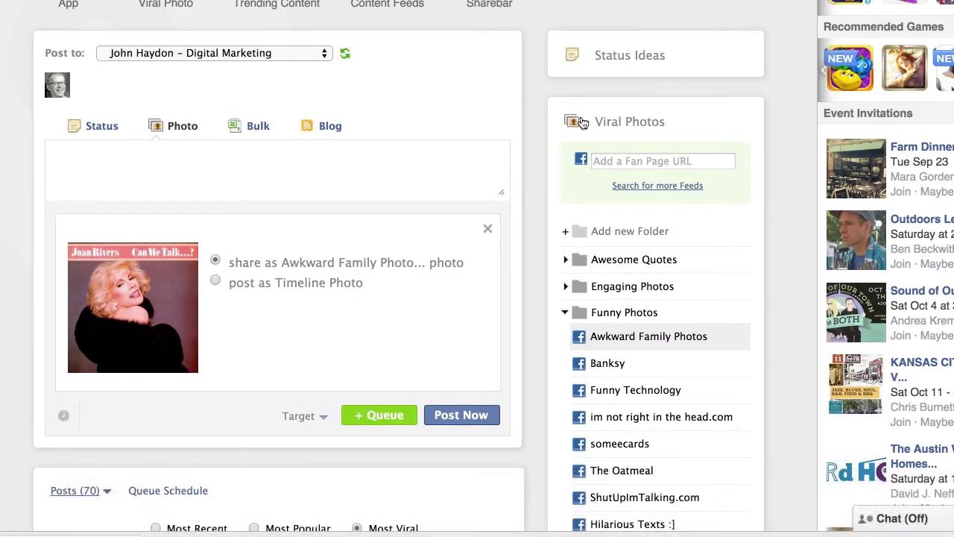
left_click(574, 118)
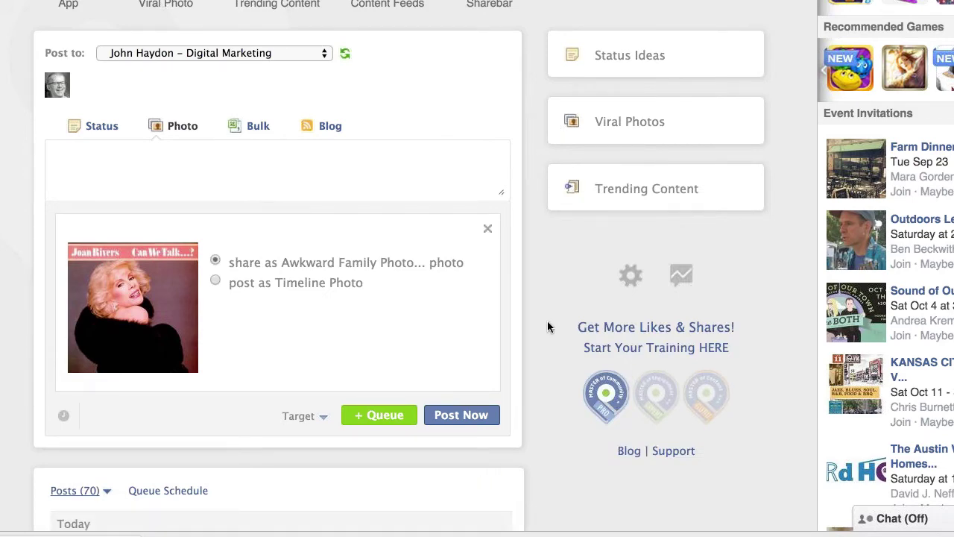
Go to the My Sharebar settings in the account settings and preview the share bar
scroll(547, 326, "down", 2)
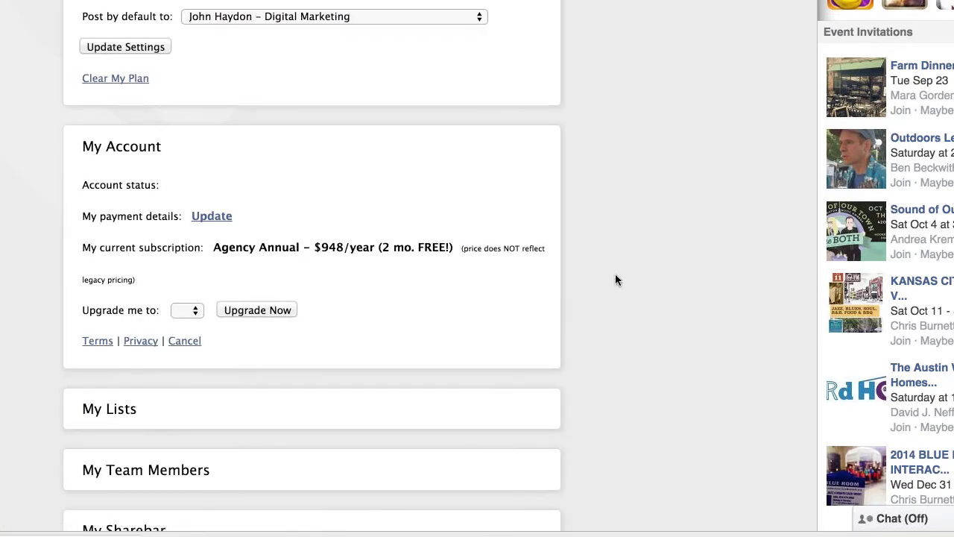
scroll(615, 279, "down", 5)
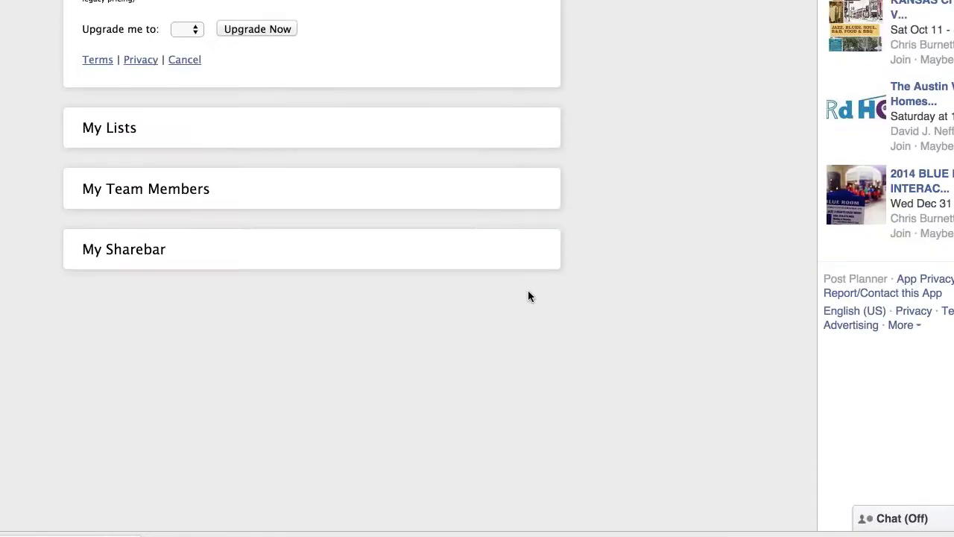
scroll(222, 270, "down", 10)
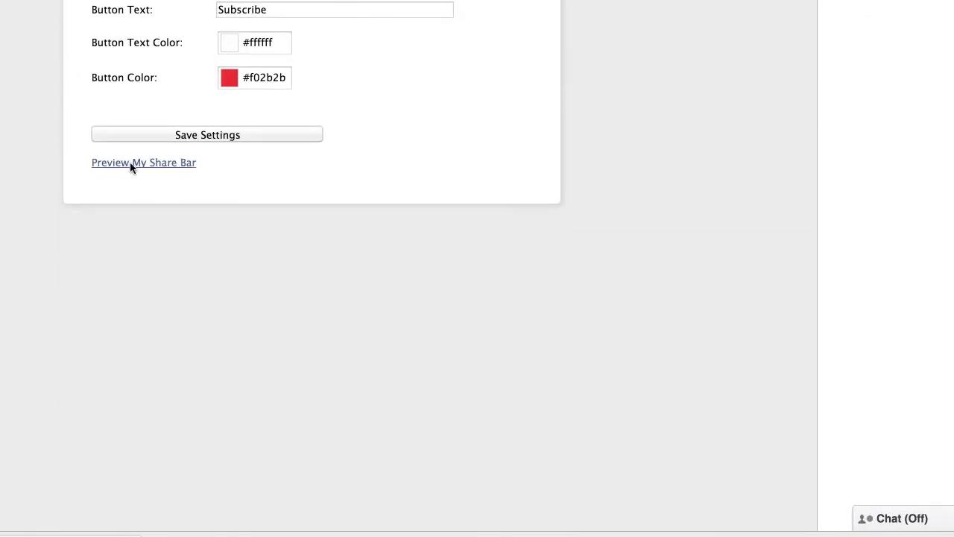
left_click(143, 162)
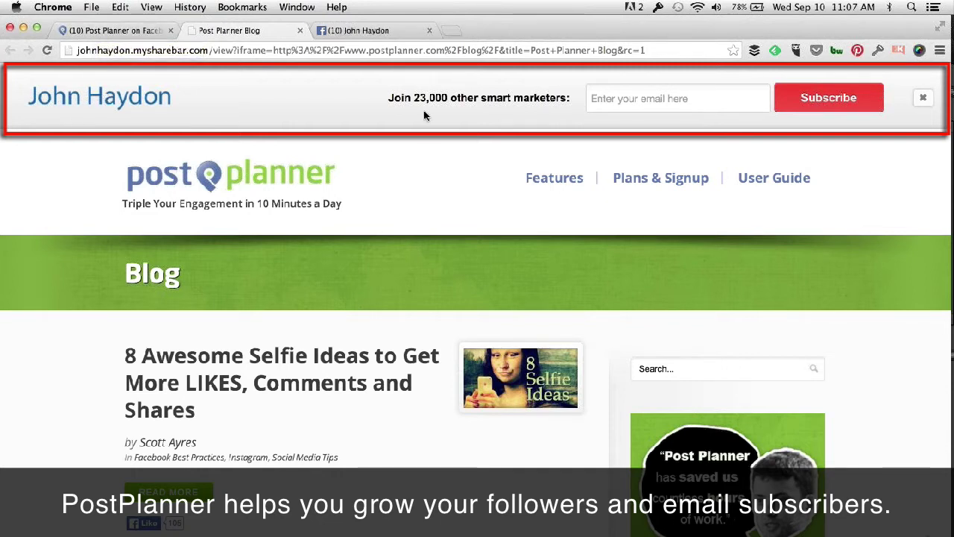
Dismiss the pop-up on the share bar preview page and activate the share bar's email field
mouse_move(419, 95)
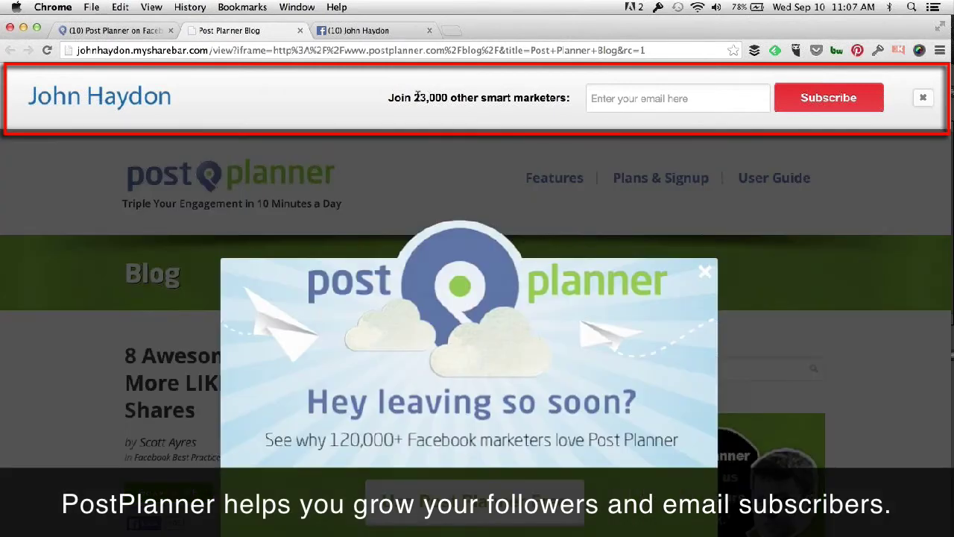
left_click(705, 272)
left_click(610, 100)
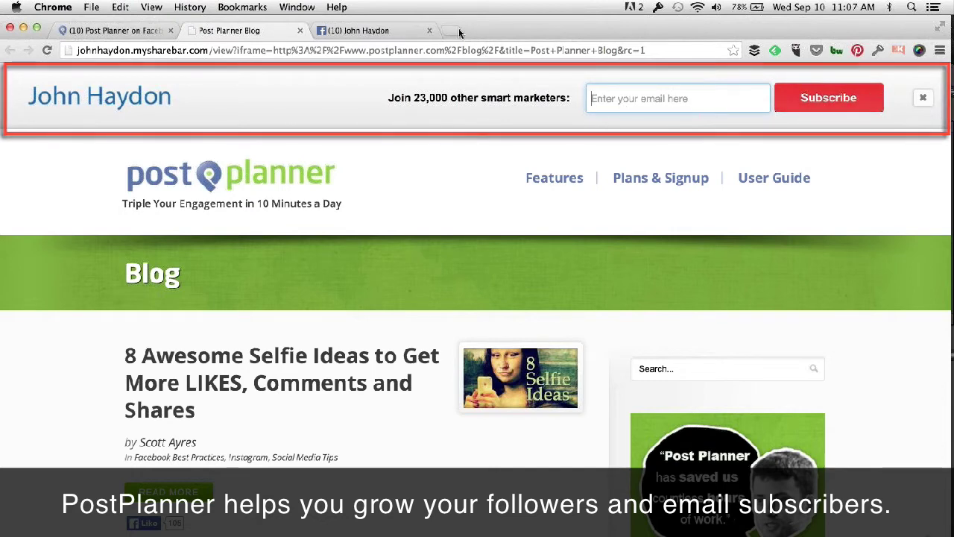
Switch the Text Ad section on and back off in the share bar settings, and return to the share bar preview
left_click(140, 30)
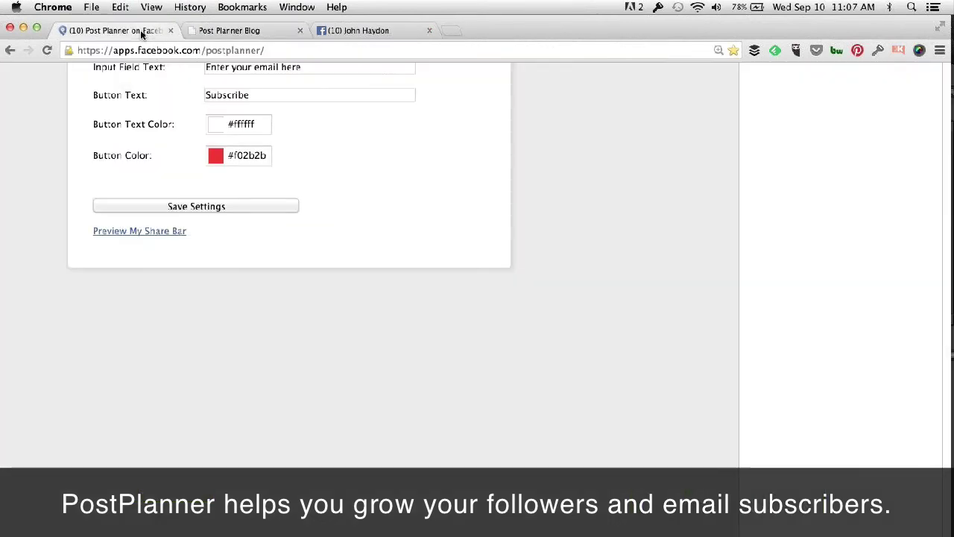
scroll(135, 319, "up", 10)
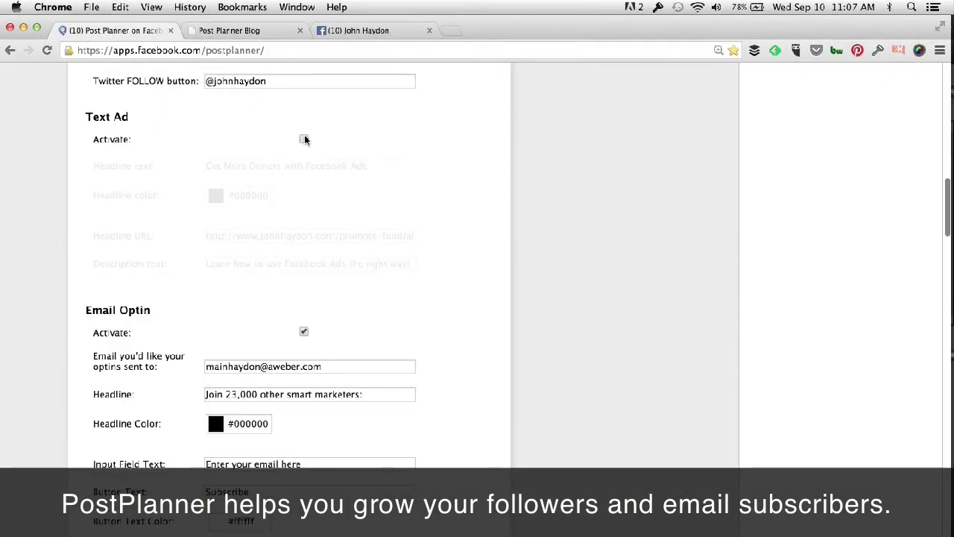
scroll(307, 144, "up", 4)
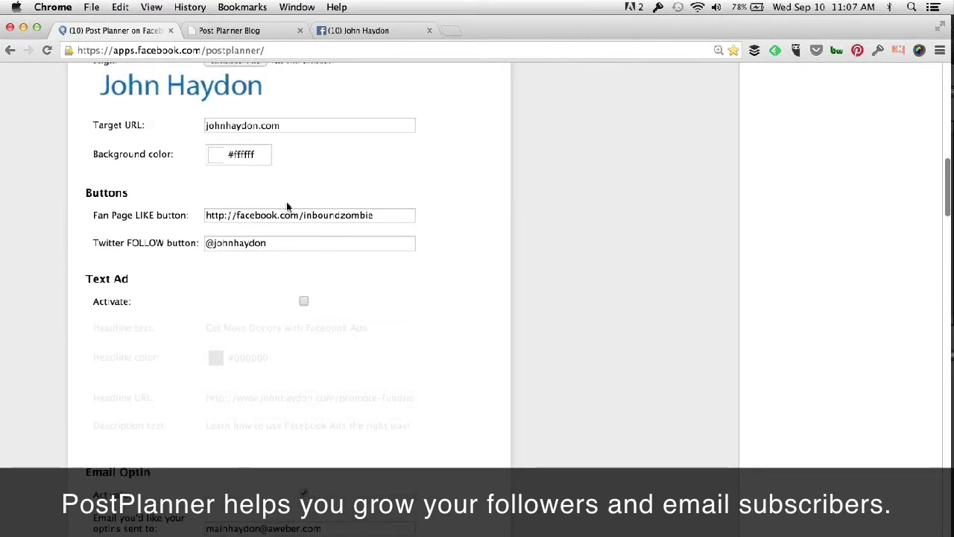
left_click(306, 301)
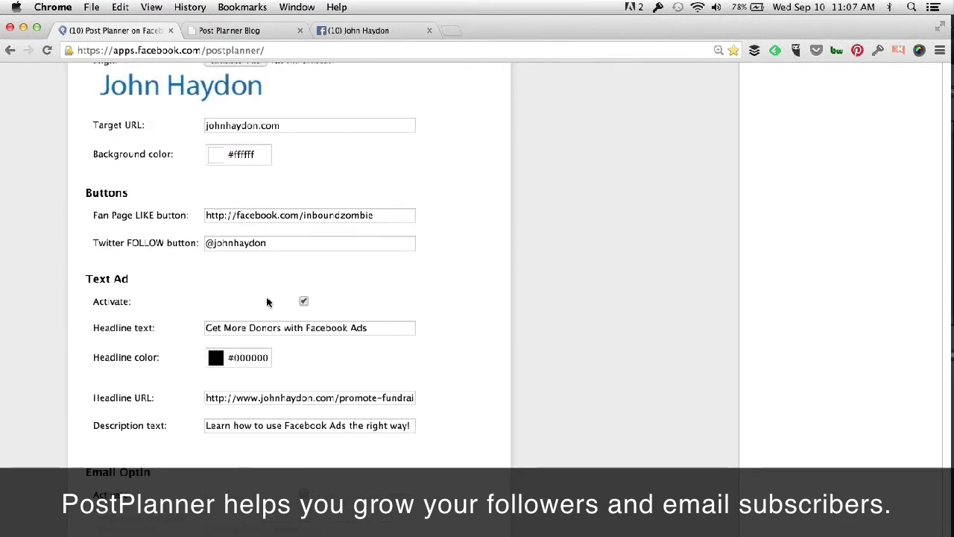
left_click(303, 301)
left_click(303, 301)
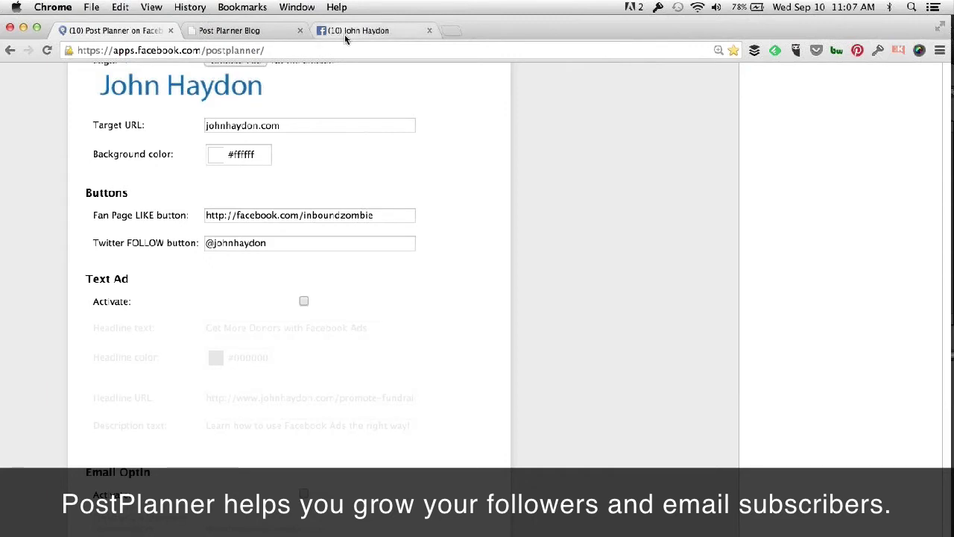
left_click(252, 30)
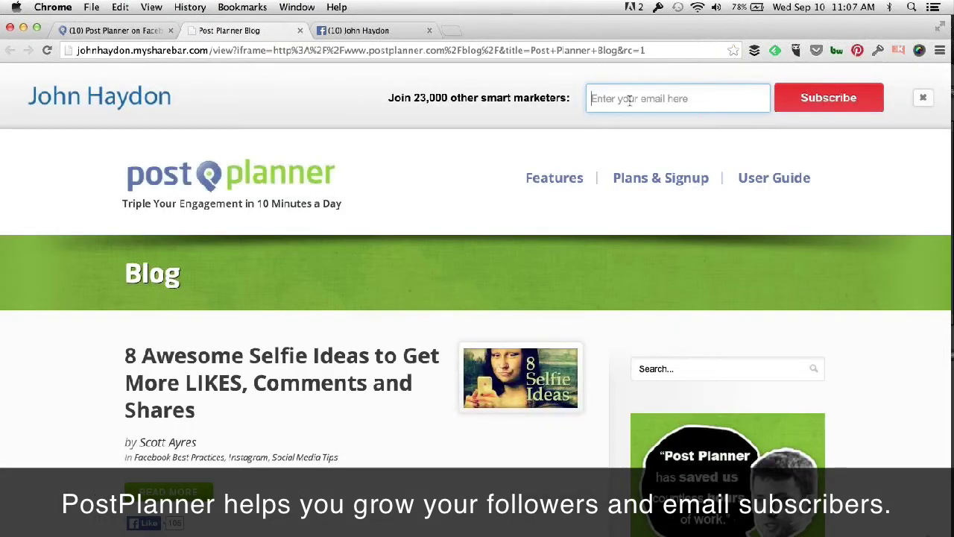
Search Facebook for "post" and open the Post Planner app page with its timeline
left_click(93, 34)
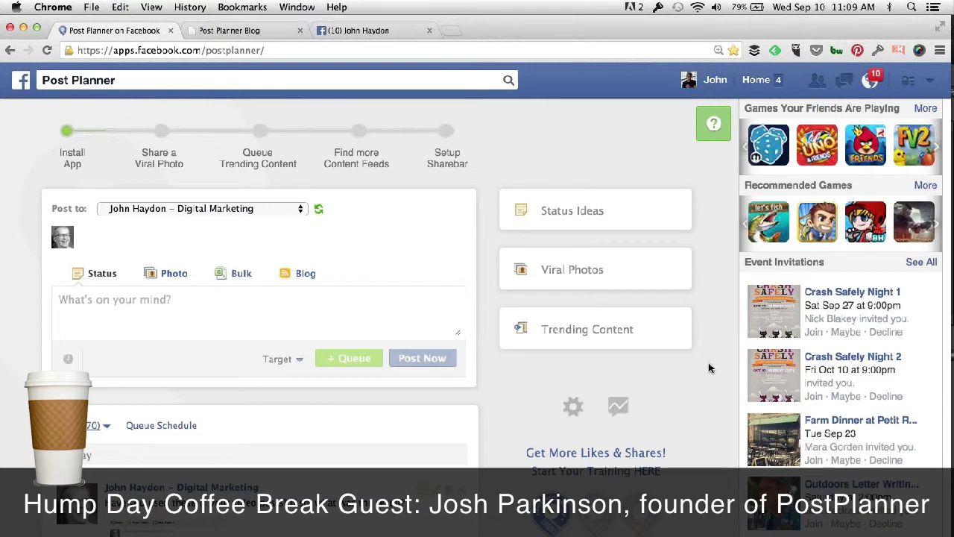
left_click(192, 79)
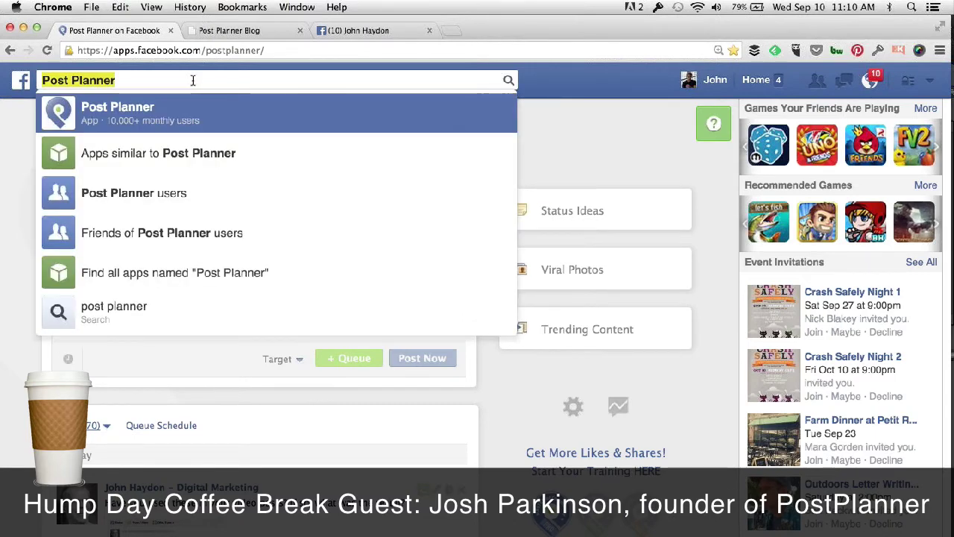
type("post")
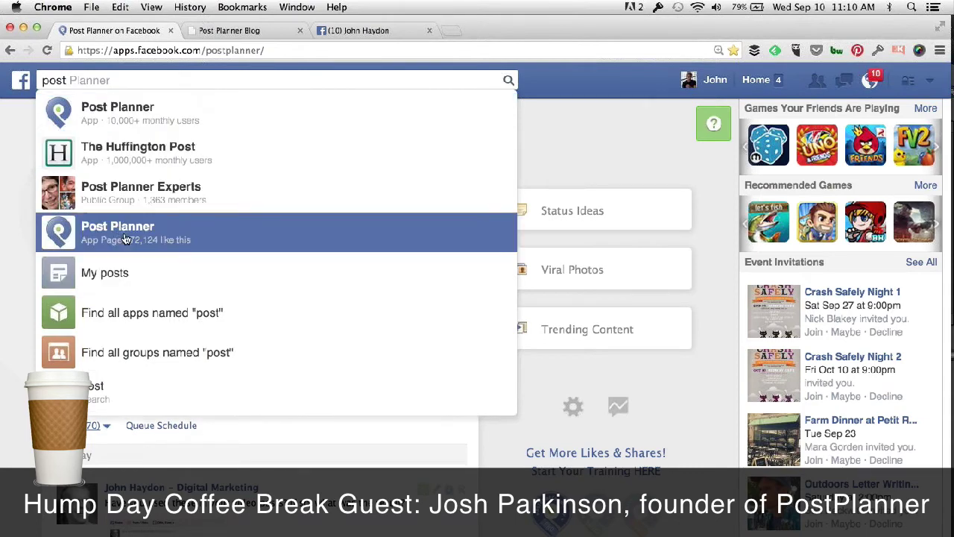
left_click(119, 241)
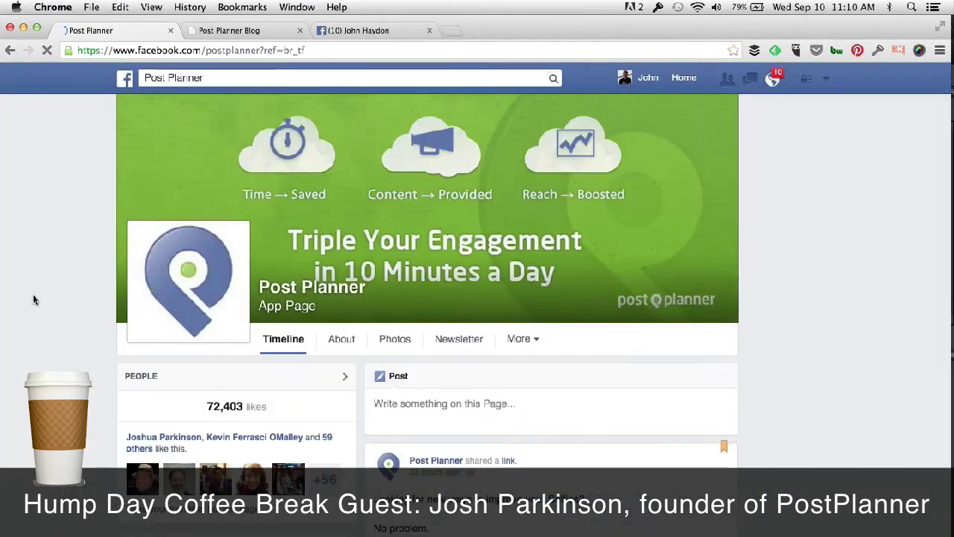
View the "Life goes by in the blink of an eye" photo enlarged on the Post Planner page, and close it
scroll(33, 299, "down", 5)
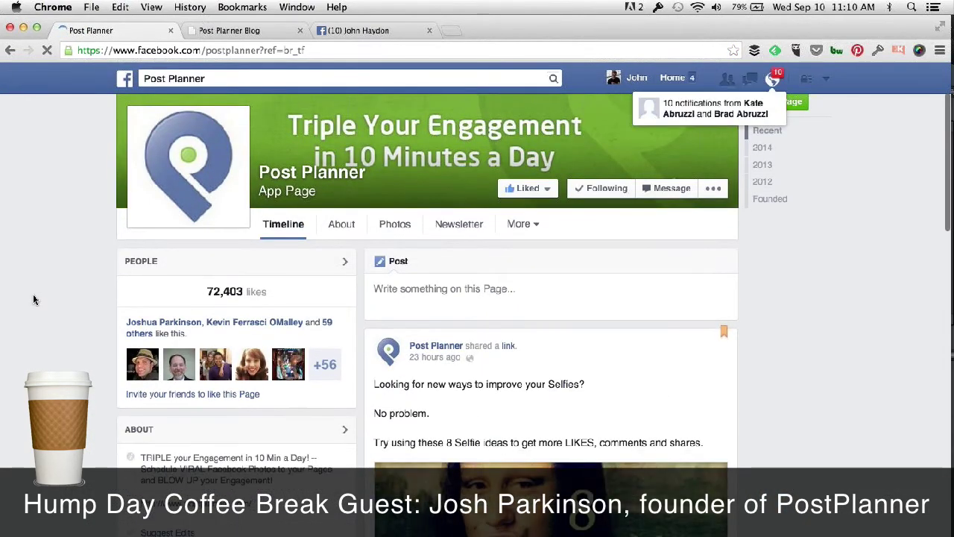
scroll(33, 299, "down", 5)
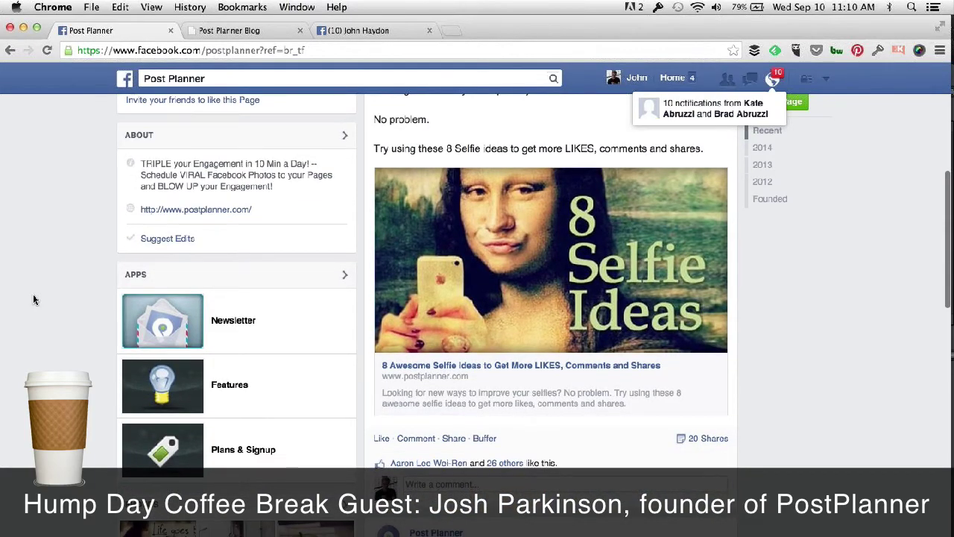
scroll(33, 299, "down", 3)
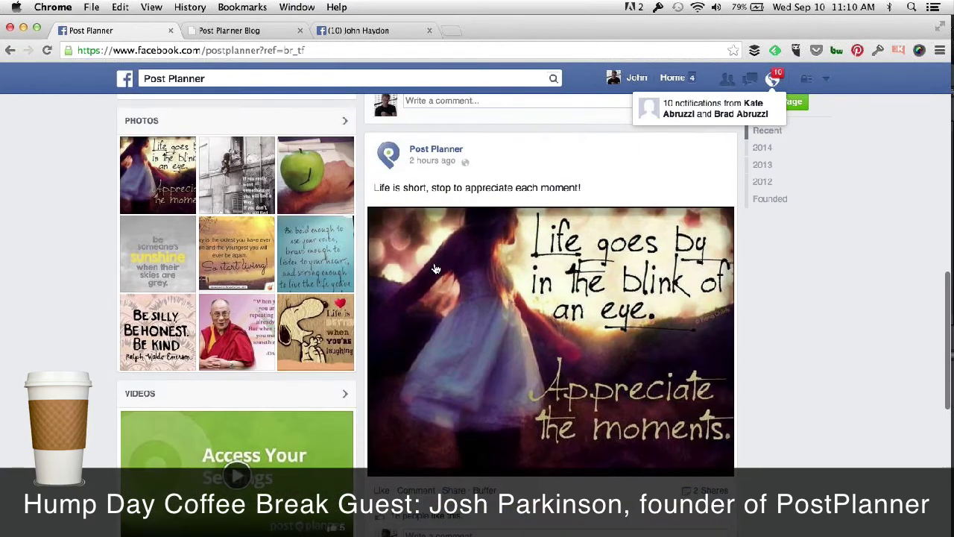
left_click(500, 281)
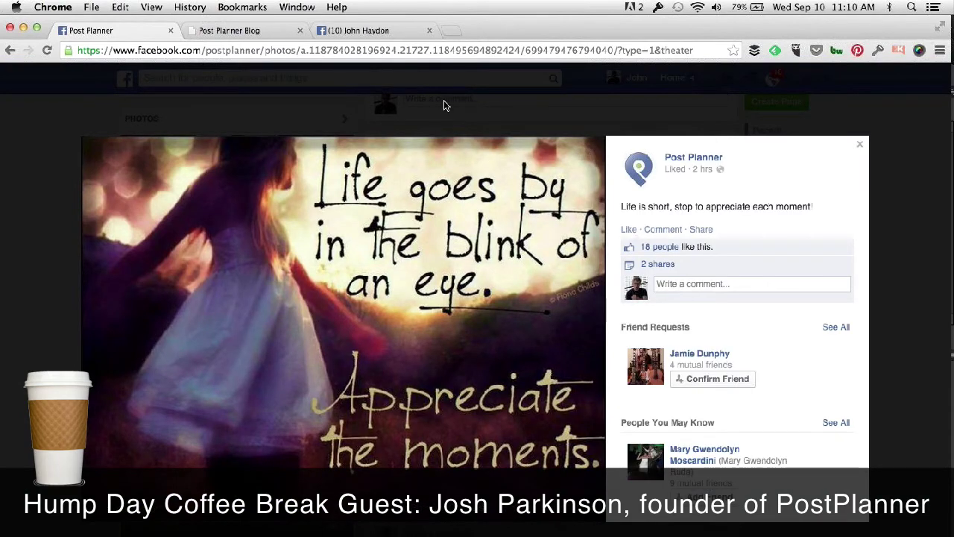
left_click(857, 145)
Examine the mix of link, text and photo posts on the Post Planner page's timeline, down to the sunshine quote
scroll(801, 363, "down", 3)
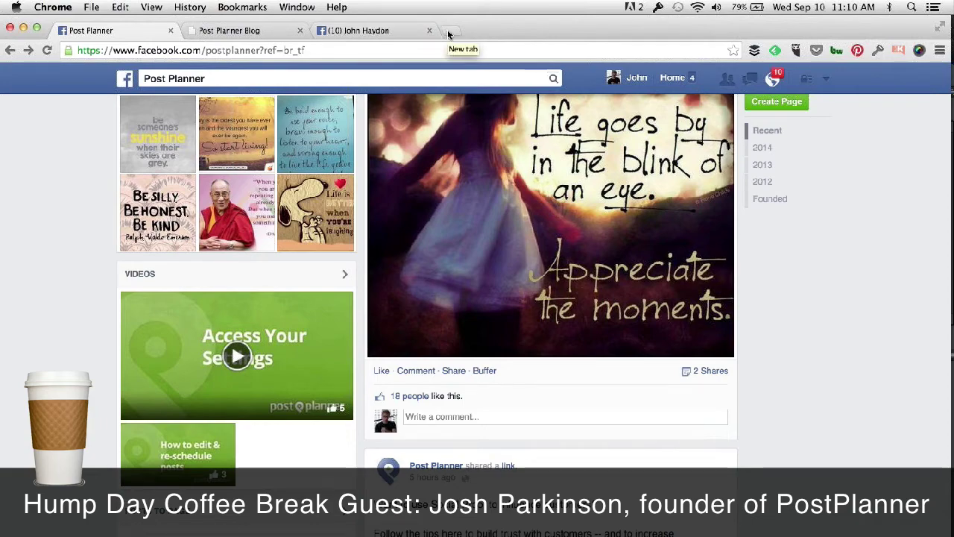
scroll(779, 395, "down", 4)
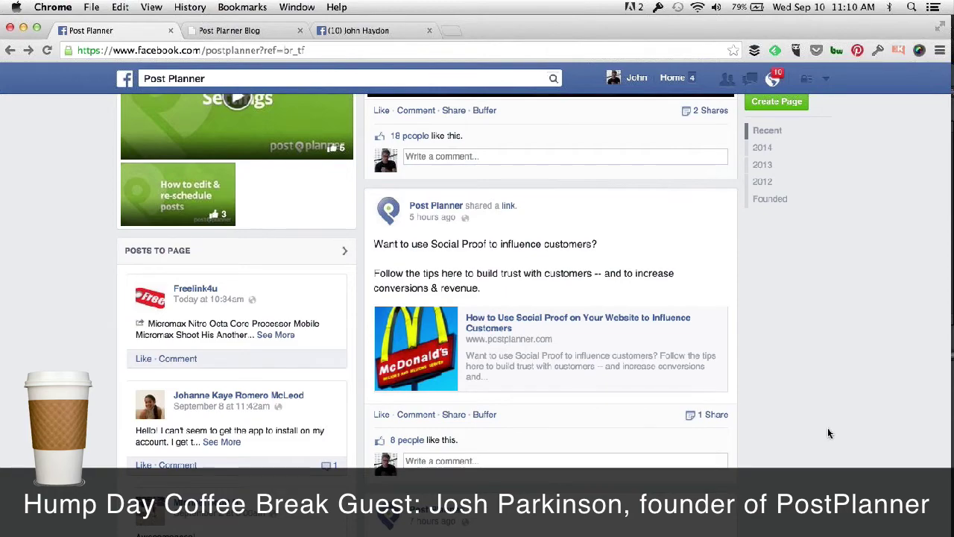
scroll(827, 433, "down", 5)
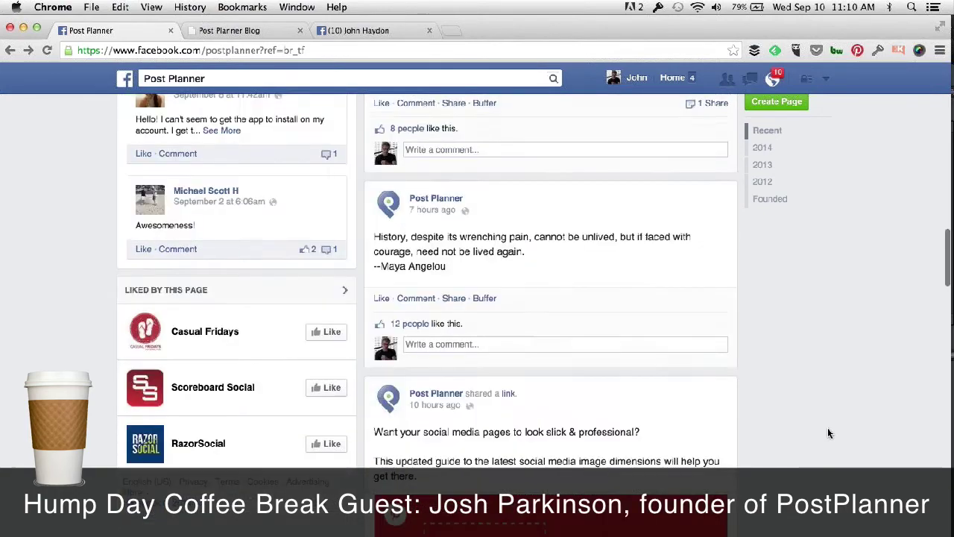
scroll(828, 433, "down", 10)
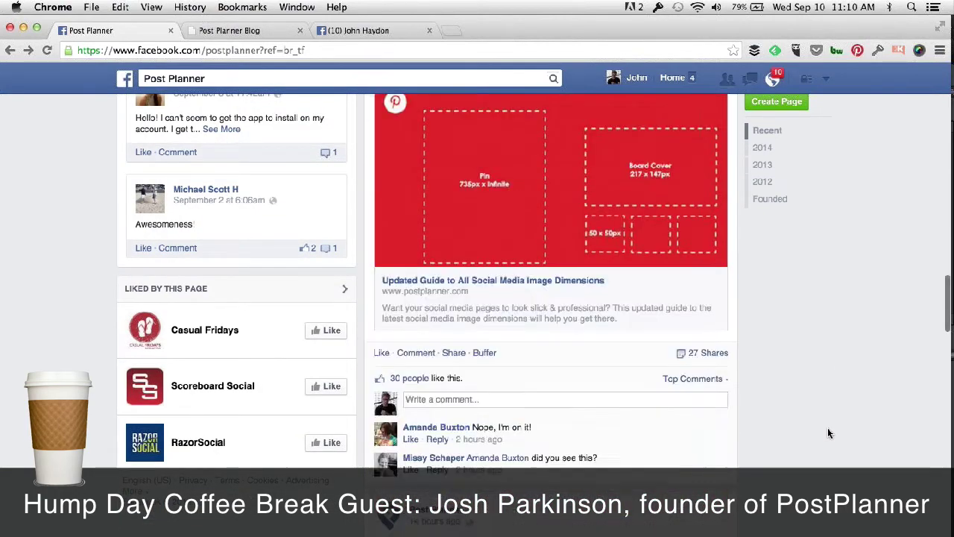
scroll(827, 433, "down", 6)
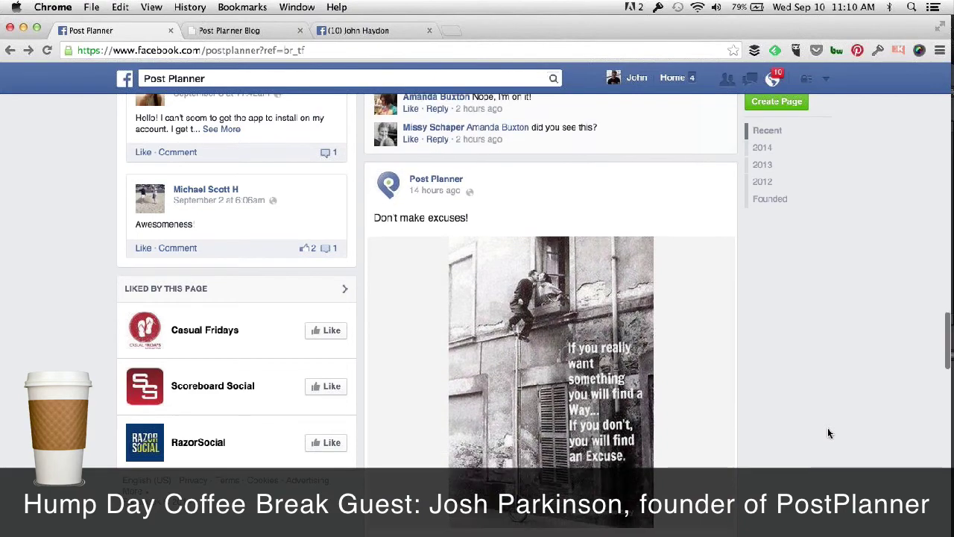
scroll(827, 433, "down", 12)
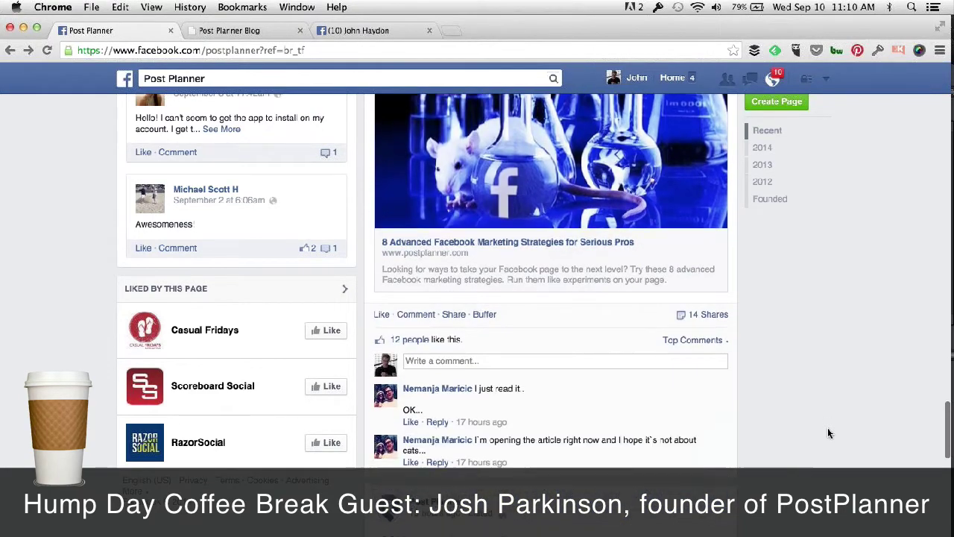
scroll(827, 433, "down", 8)
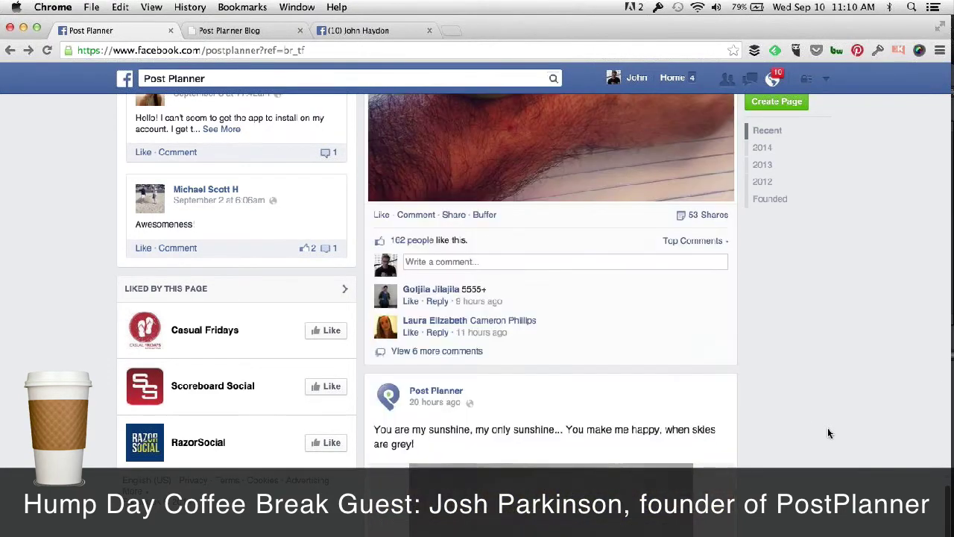
scroll(827, 433, "down", 2)
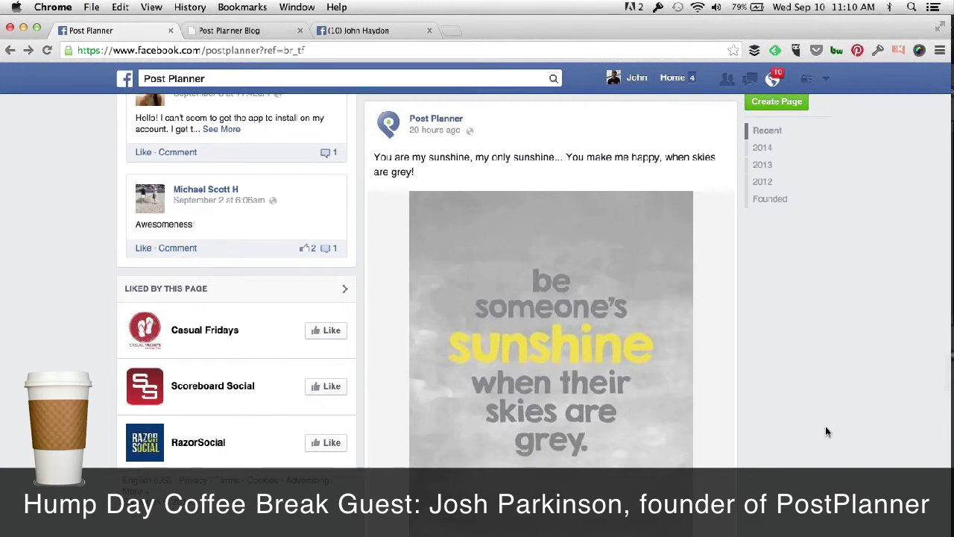
Open the PostPlanner bookmark from the Facebook bookmarks folder in a new browser tab
left_click(452, 29)
left_click(435, 78)
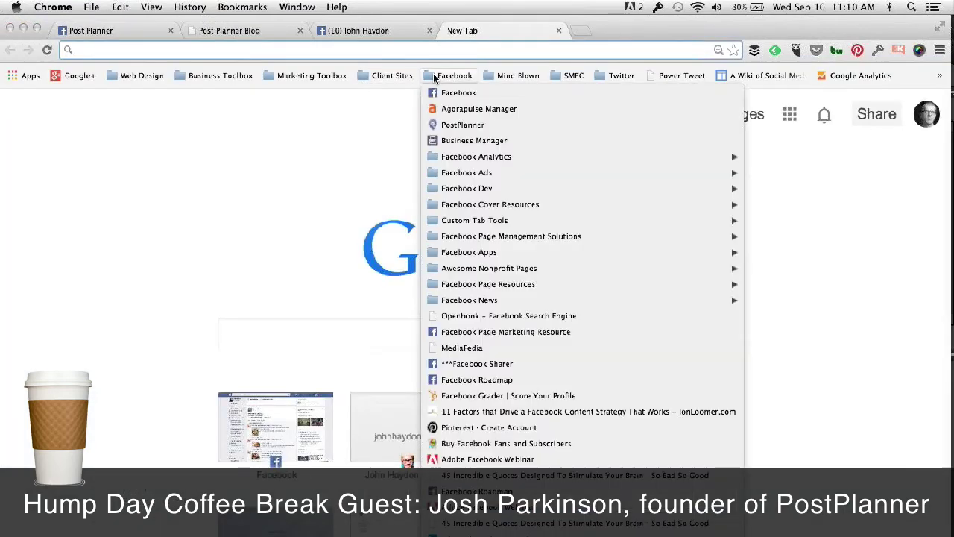
left_click(439, 122)
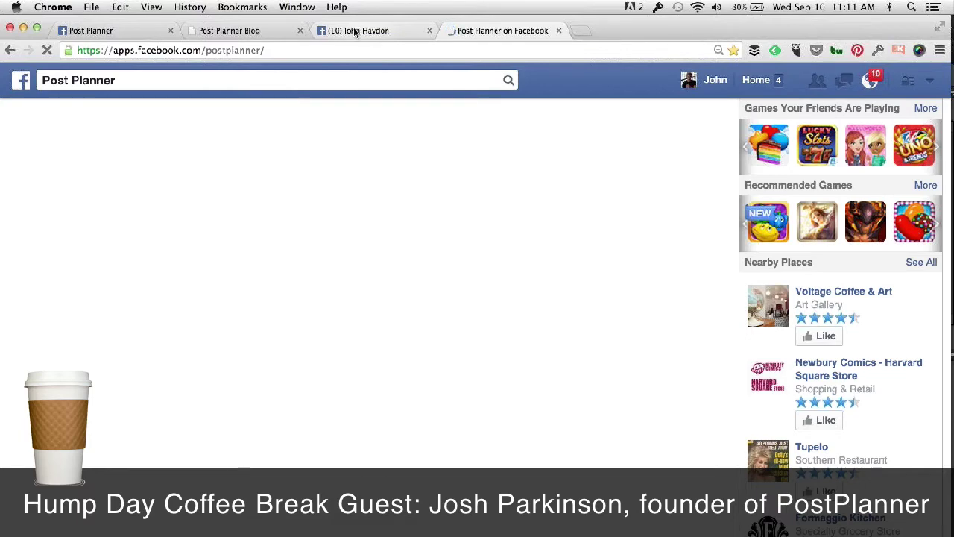
Revisit the Post Planner page's timeline, and look over today's queued posts in the Post Planner app
left_click(345, 31)
left_click(107, 31)
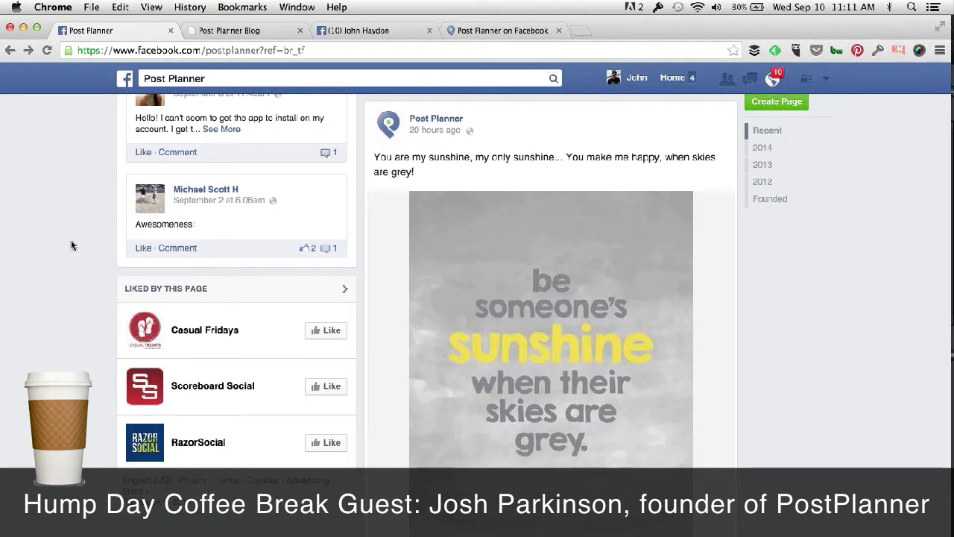
left_click(509, 31)
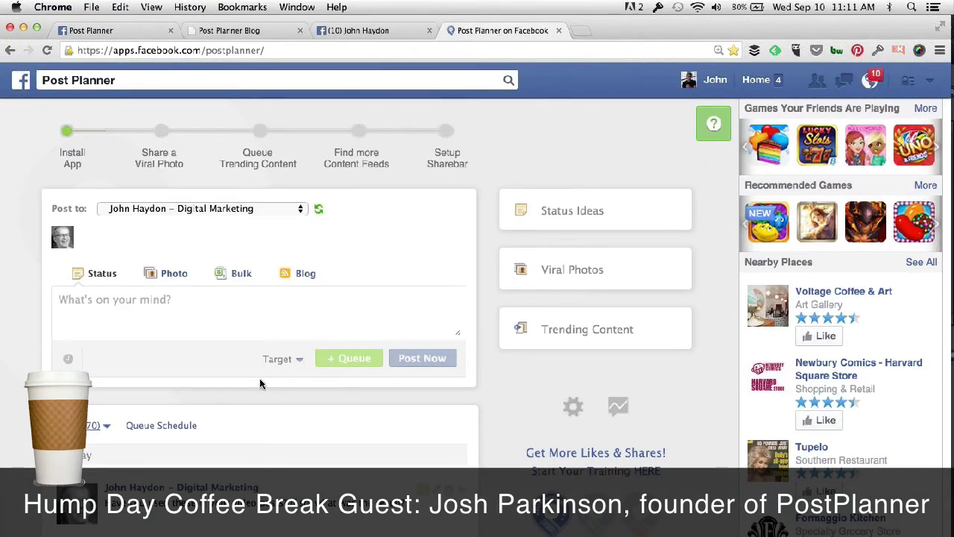
scroll(260, 383, "down", 5)
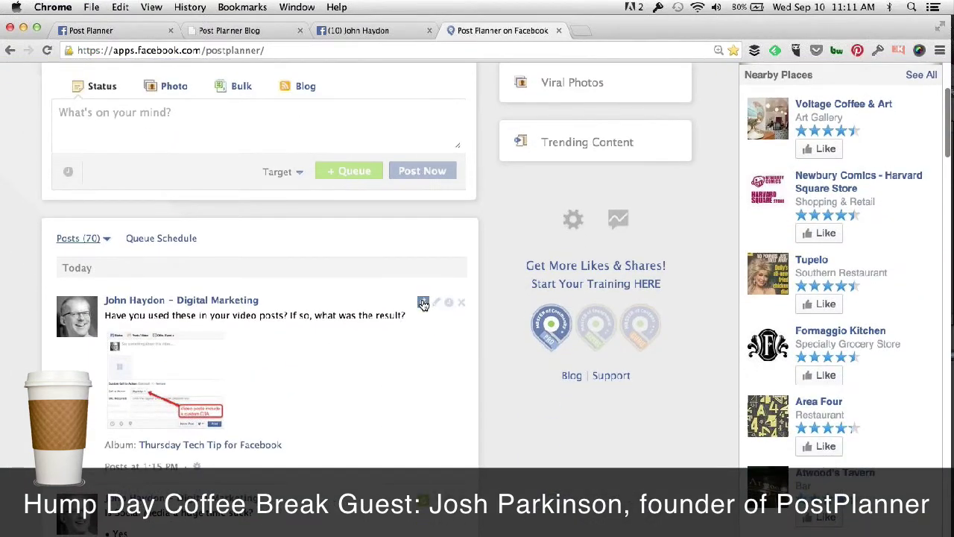
scroll(502, 462, "down", 4)
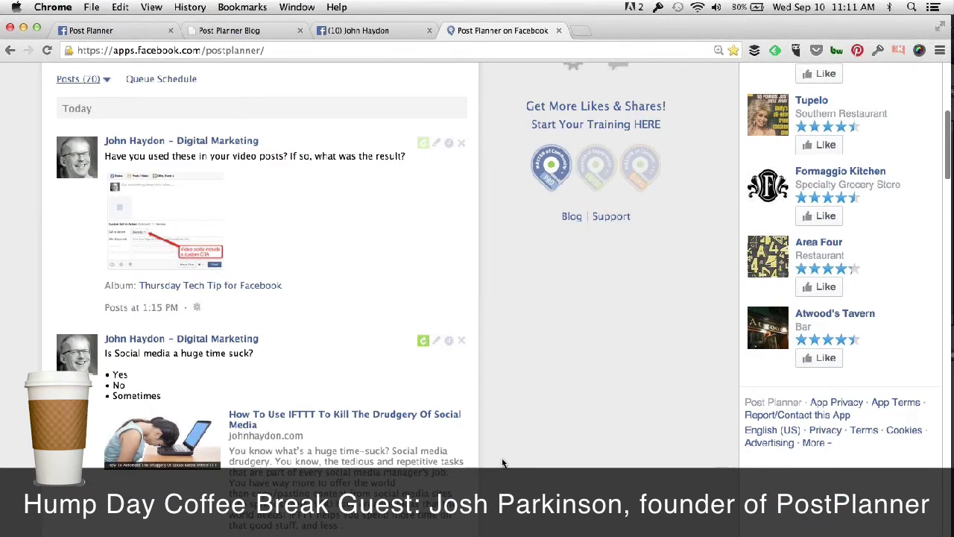
scroll(504, 461, "up", 1)
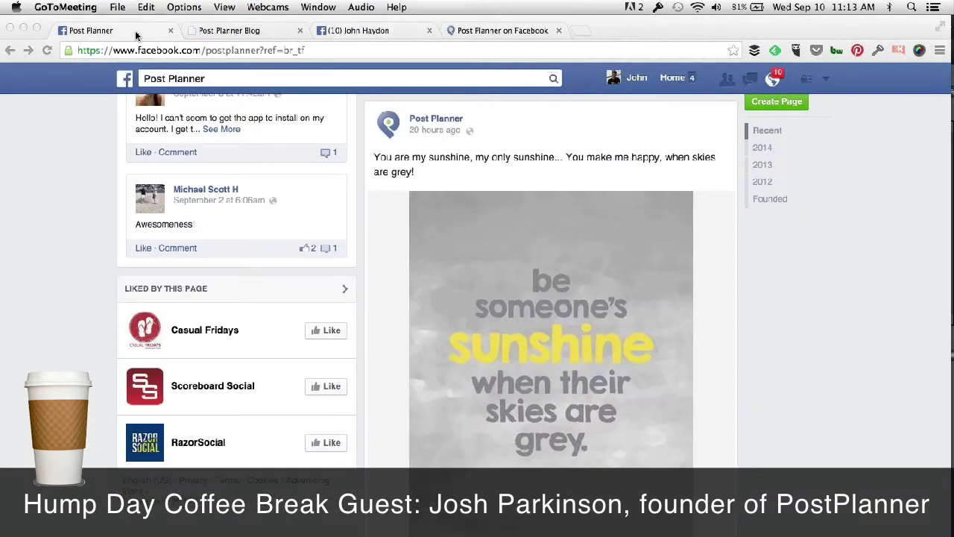
Leave the post analytics for the app's main page and expand the Awesome Quotes folder of the Viral Photos feeds
left_click(502, 31)
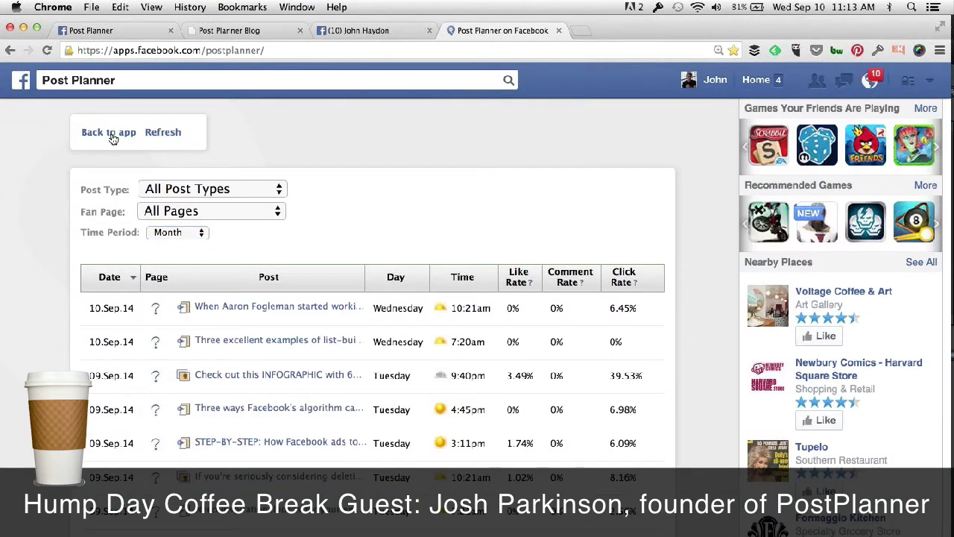
left_click(110, 135)
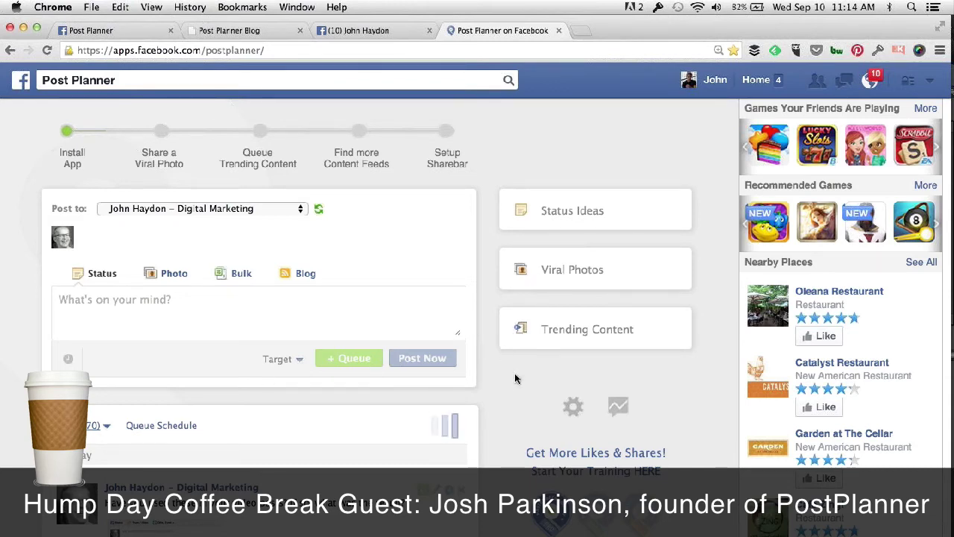
left_click(529, 269)
scroll(515, 305, "down", 3)
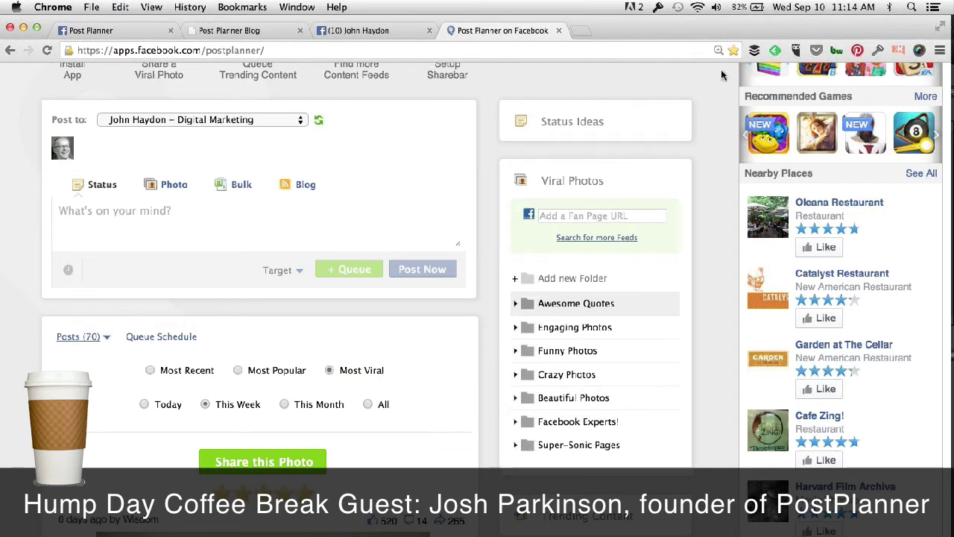
left_click(514, 303)
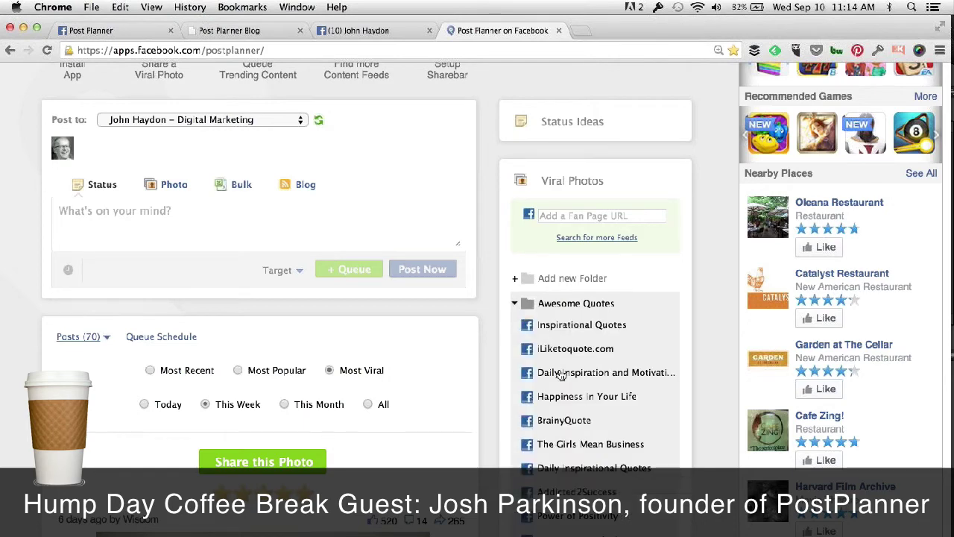
scroll(560, 374, "down", 4)
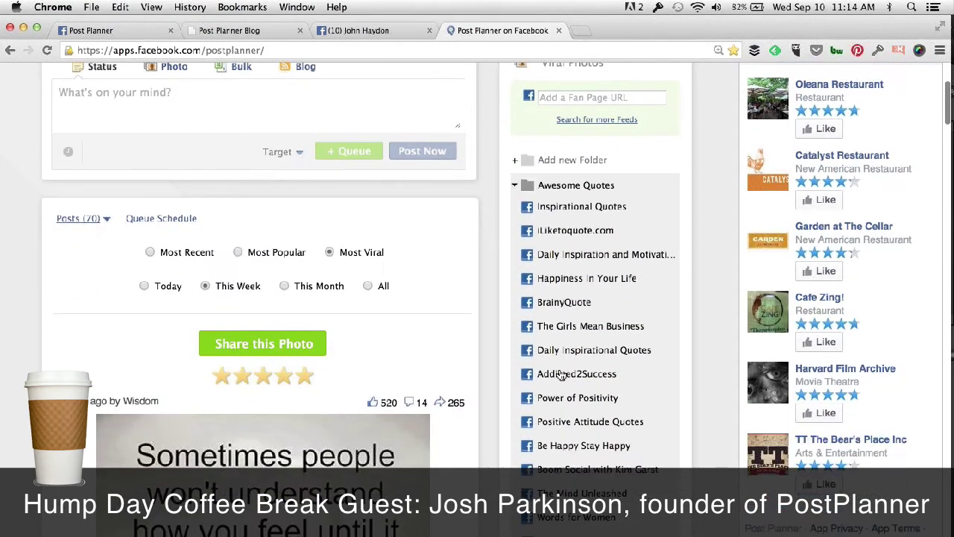
scroll(561, 374, "down", 1)
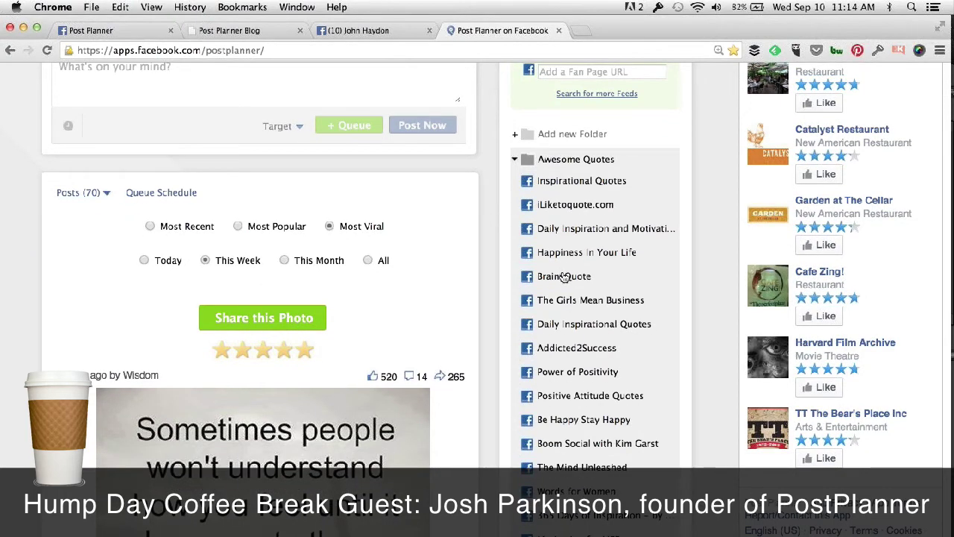
Collapse the Viral Photos feeds, expand Trending Content, and add a trending feed for the keyword "cancer"
scroll(500, 330, "up", 3)
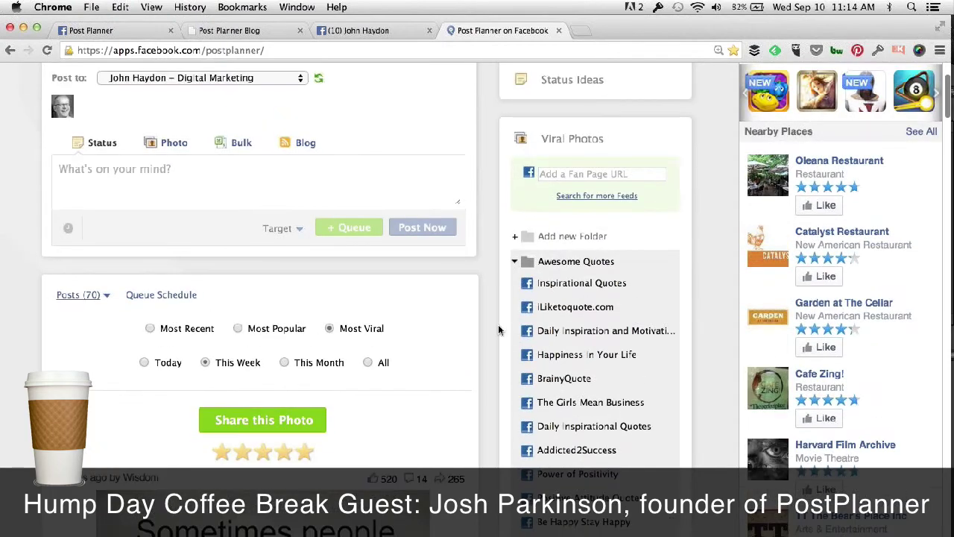
left_click(537, 140)
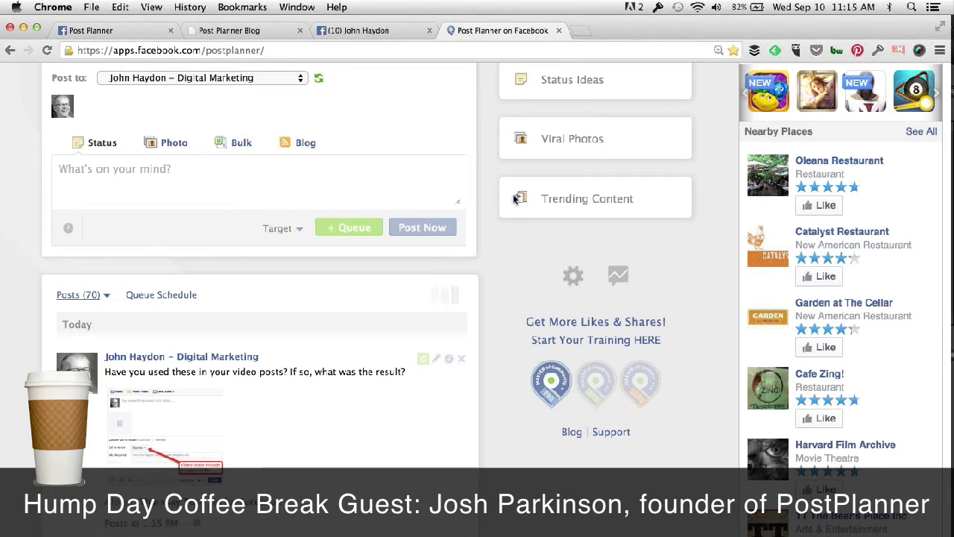
left_click(514, 200)
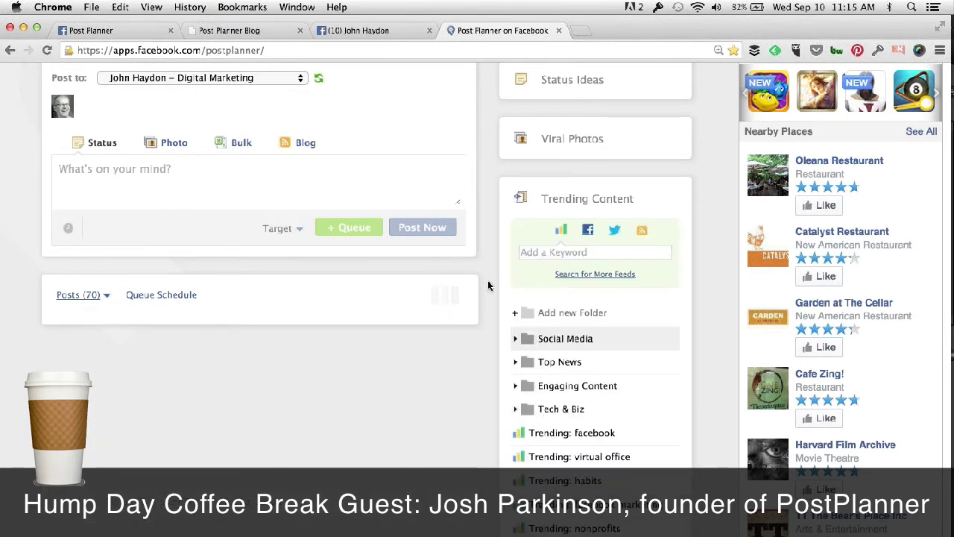
left_click(557, 250)
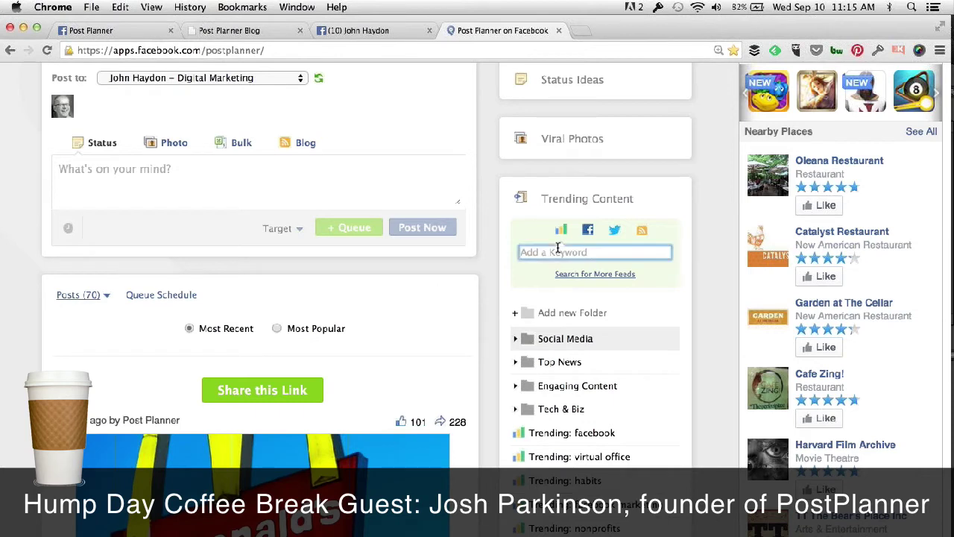
type("cancer")
key("Return")
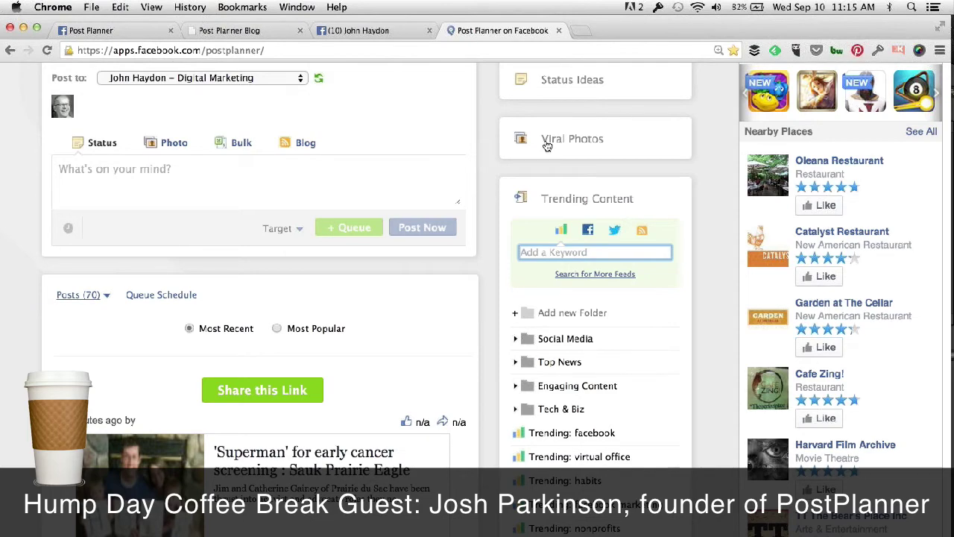
Look over the recent articles in the cancer feed, sort them by Most Popular, and view the top article
scroll(421, 385, "down", 3)
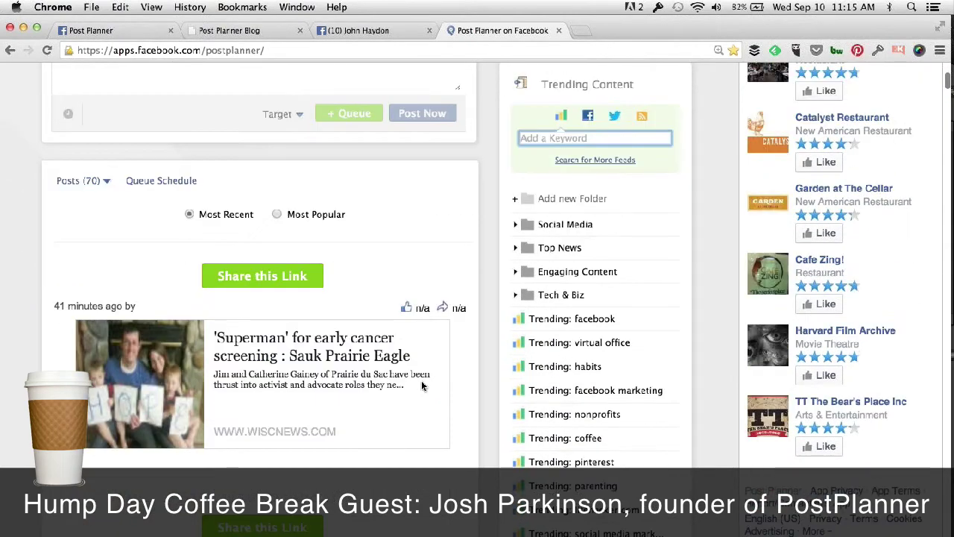
scroll(421, 385, "down", 8)
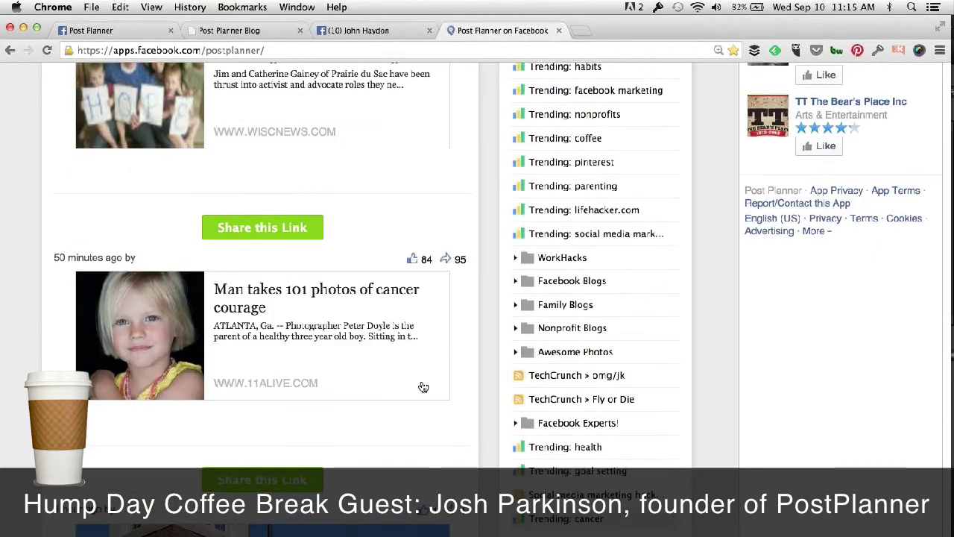
scroll(421, 386, "up", 10)
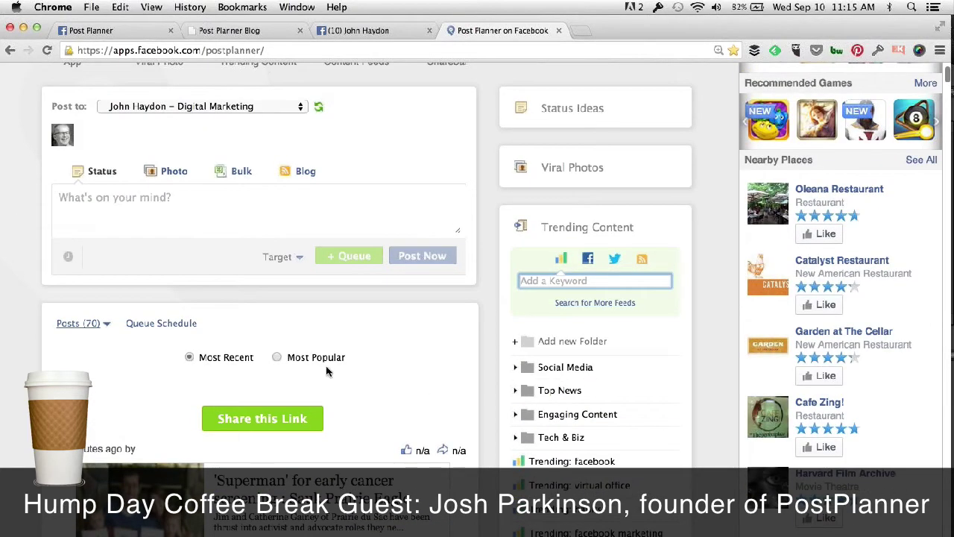
left_click(321, 360)
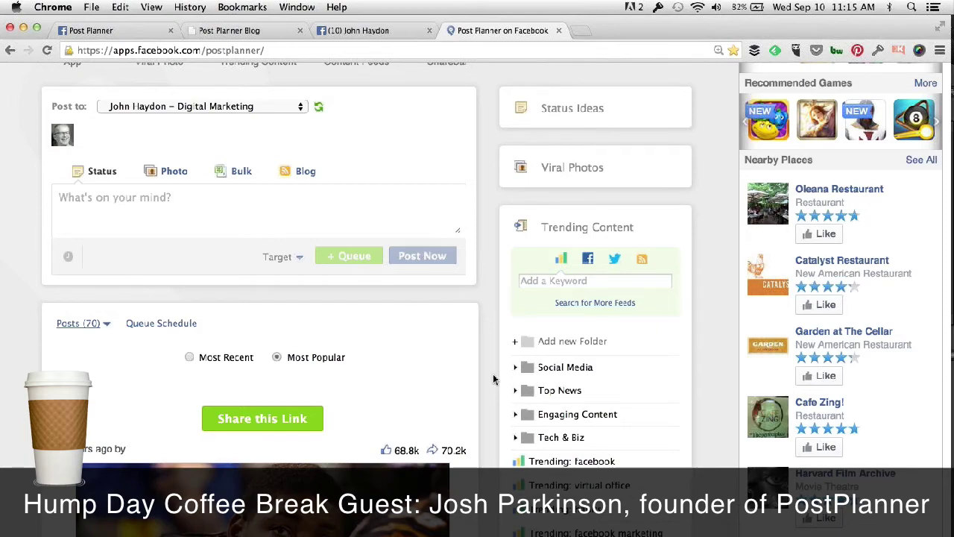
scroll(492, 379, "down", 10)
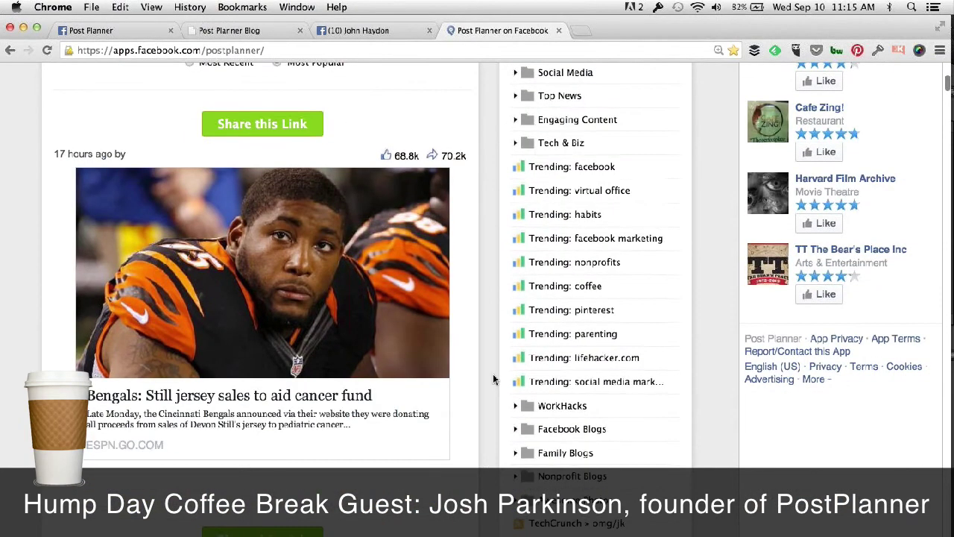
scroll(492, 377, "up", 10)
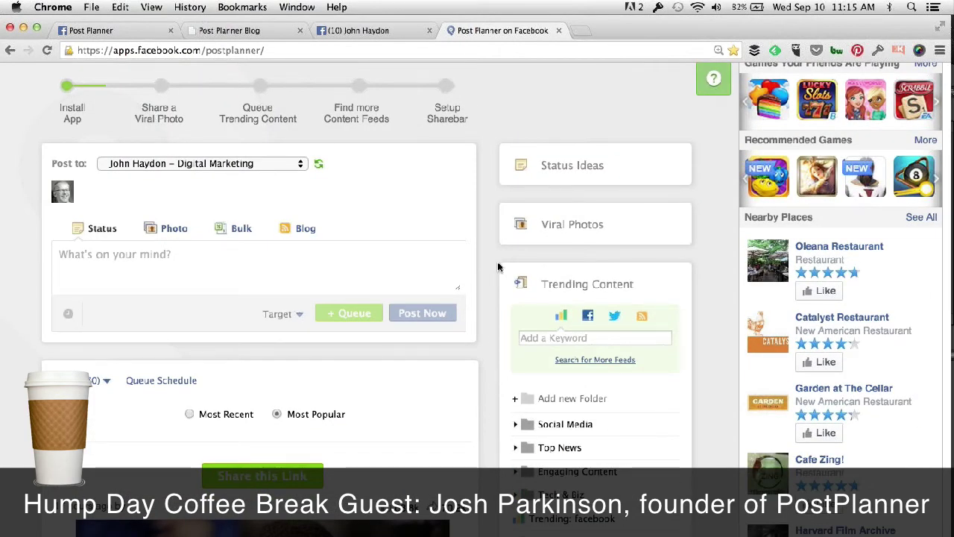
Reopen the Viral Photos feeds and limit the most viral photos to This Month
left_click(535, 227)
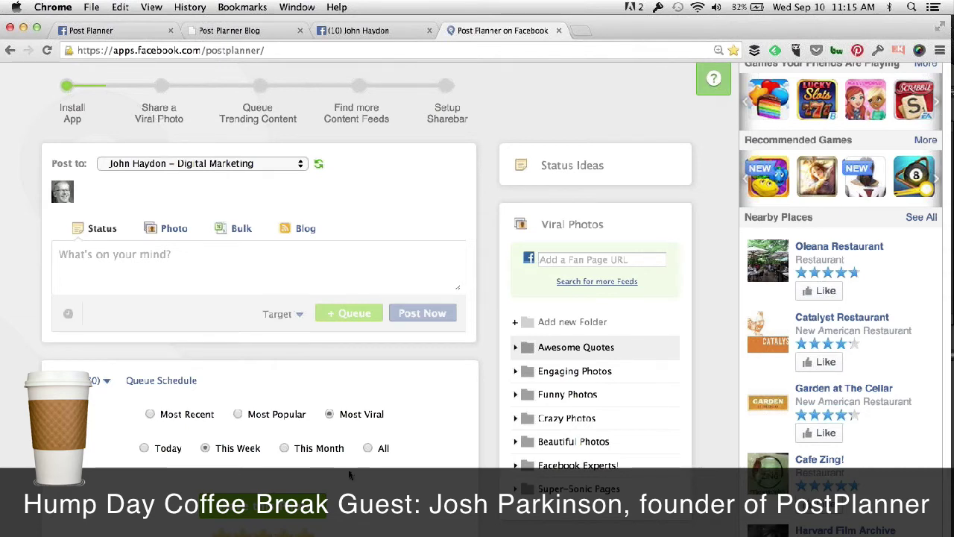
left_click(285, 449)
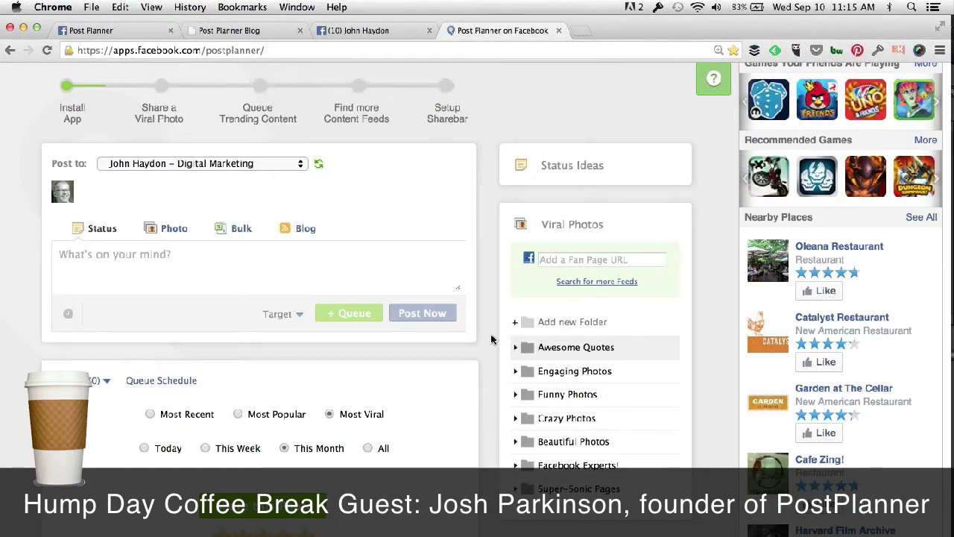
scroll(491, 339, "up", 1)
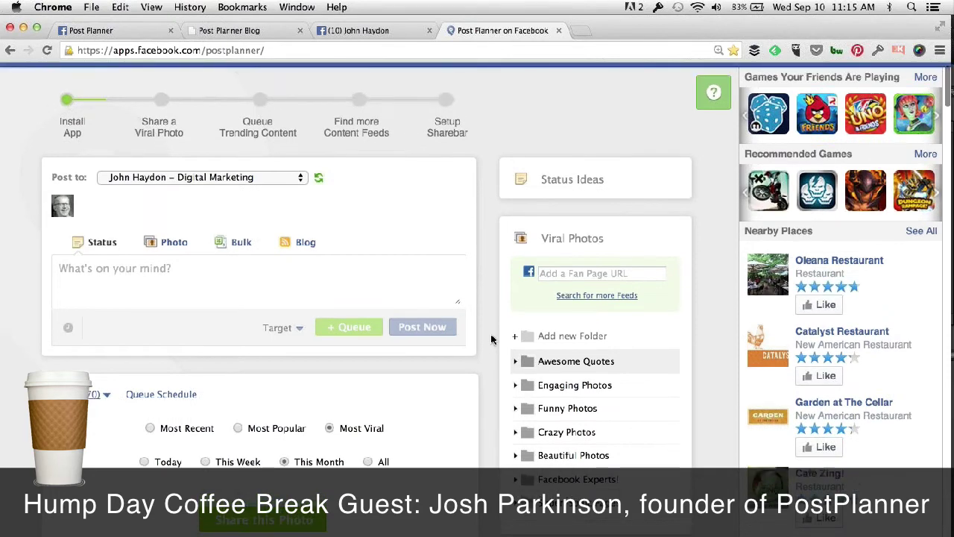
scroll(491, 339, "up", 2)
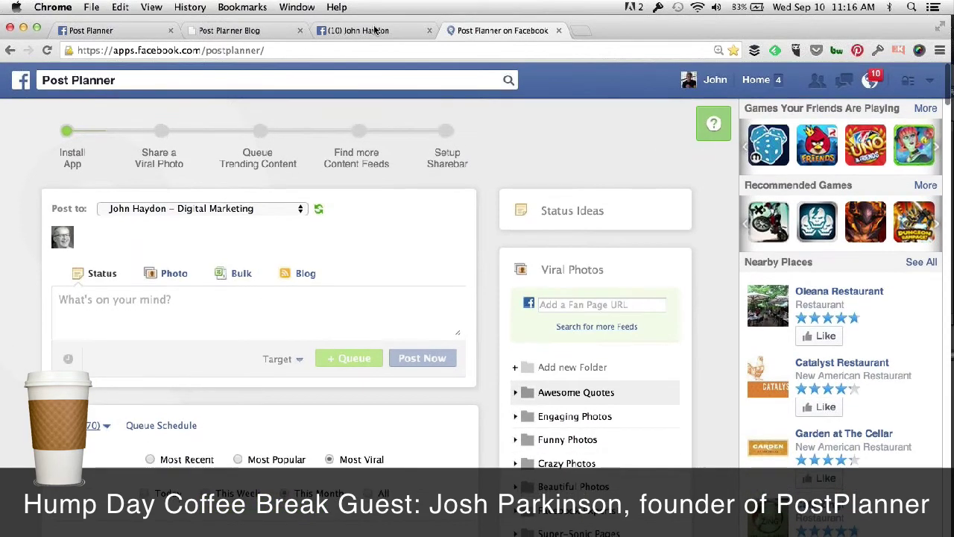
From the Post Planner page's browser tab, search Facebook for "boom" and open the Boom Social page
left_click(98, 28)
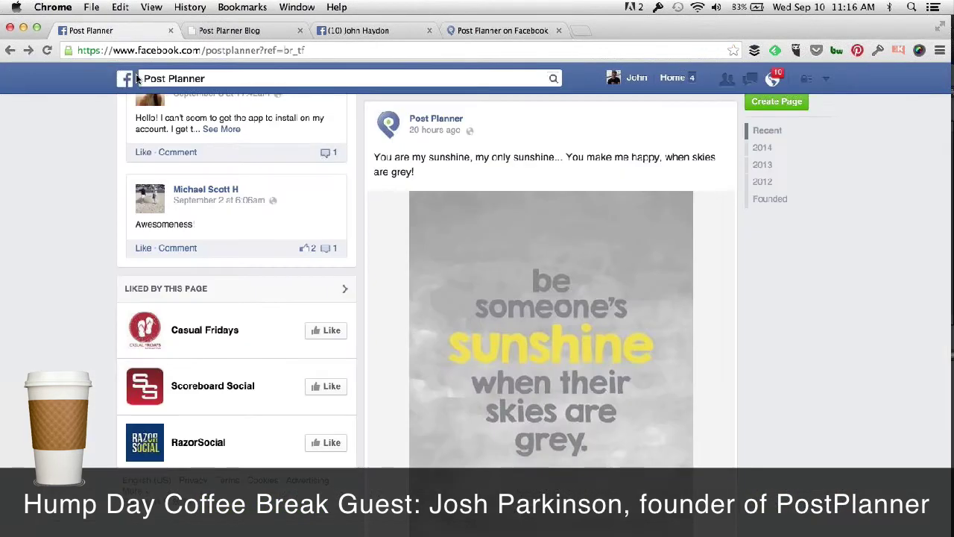
left_click(146, 78)
type("boom")
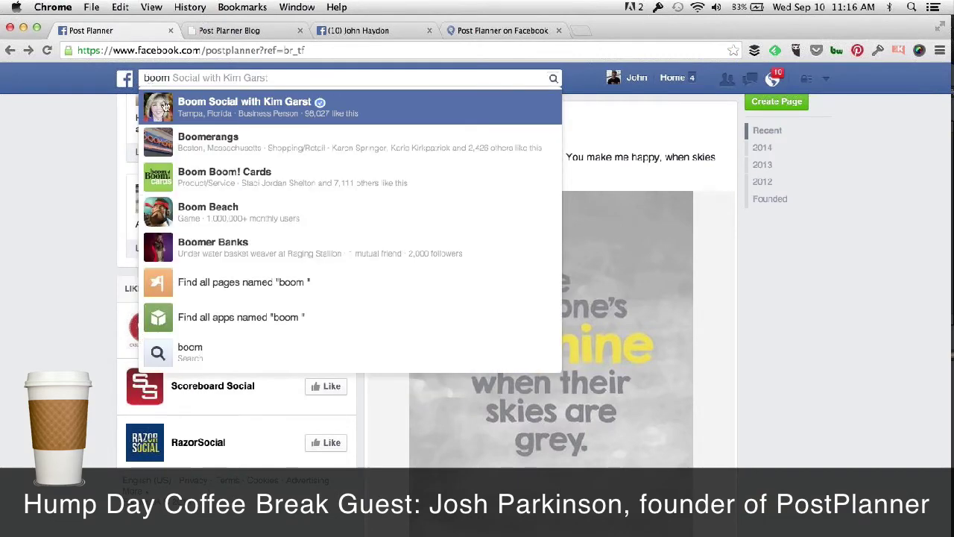
left_click(199, 103)
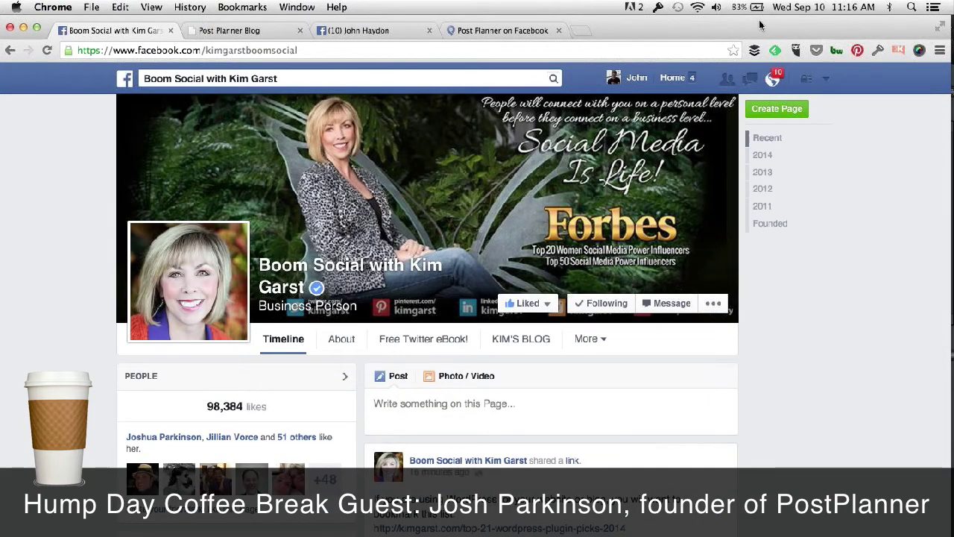
Look through the Boom Social timeline and view the "Think you CAN always!" photo enlarged, closing it when done
scroll(768, 431, "down", 10)
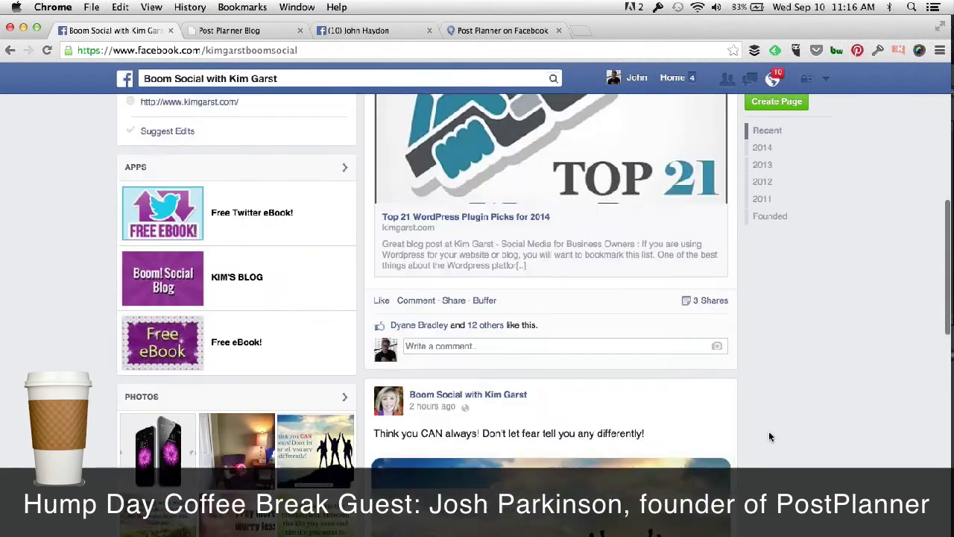
scroll(768, 431, "down", 3)
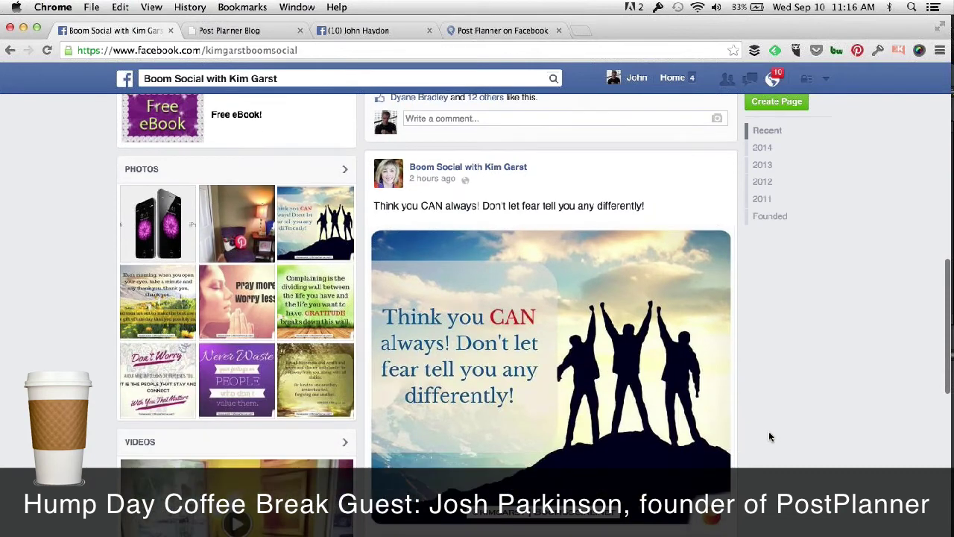
left_click(535, 330)
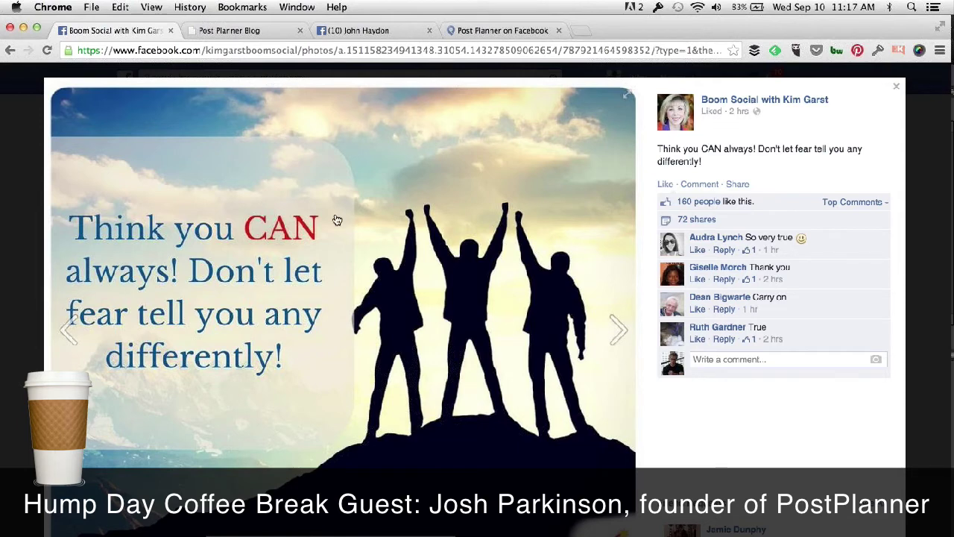
left_click(895, 89)
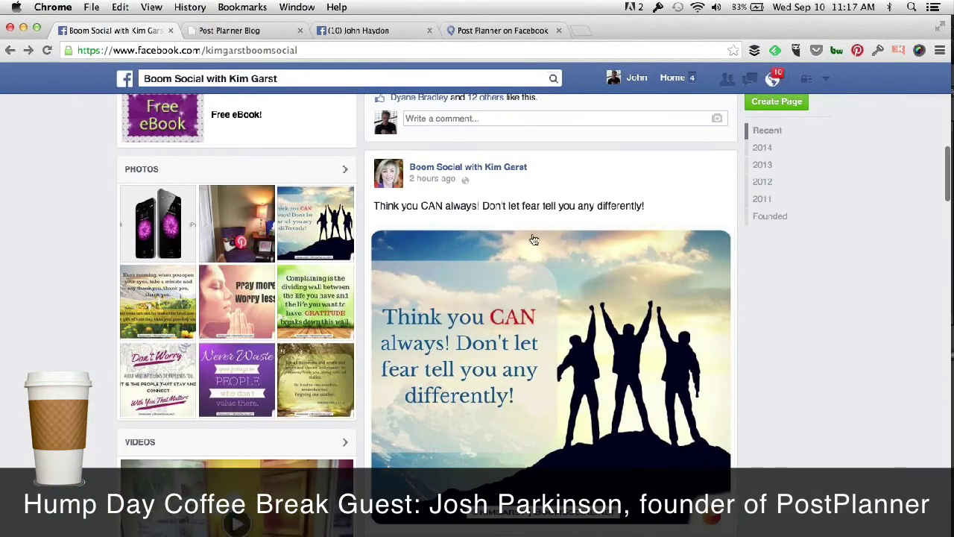
Return to the Post Planner app and examine this month's most viral photo with its likes, comments and shares
left_click(506, 31)
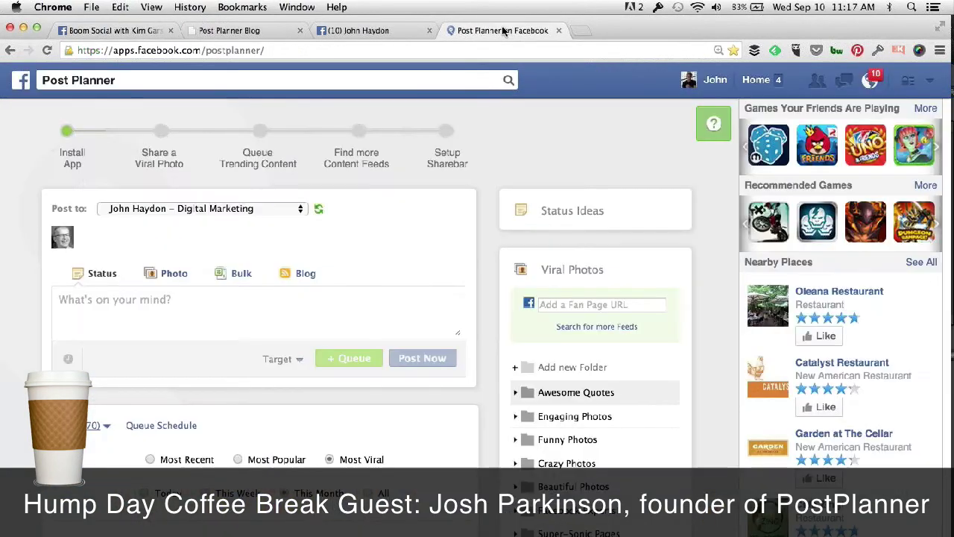
scroll(479, 426, "down", 5)
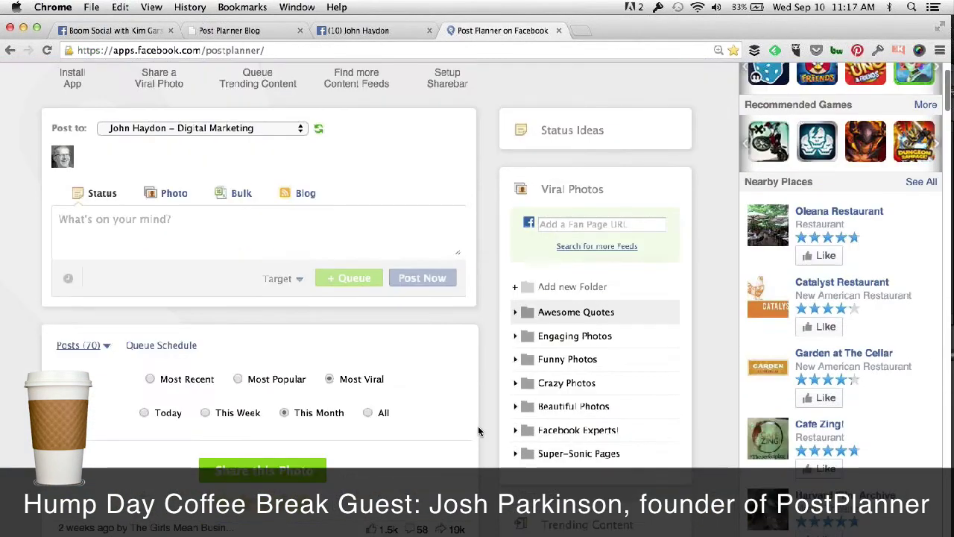
scroll(479, 430, "down", 6)
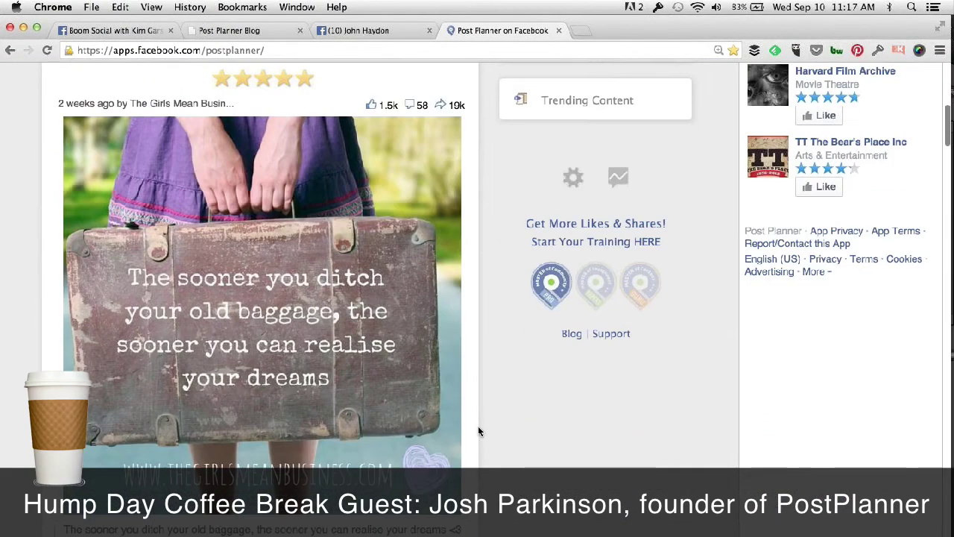
scroll(283, 160, "up", 3)
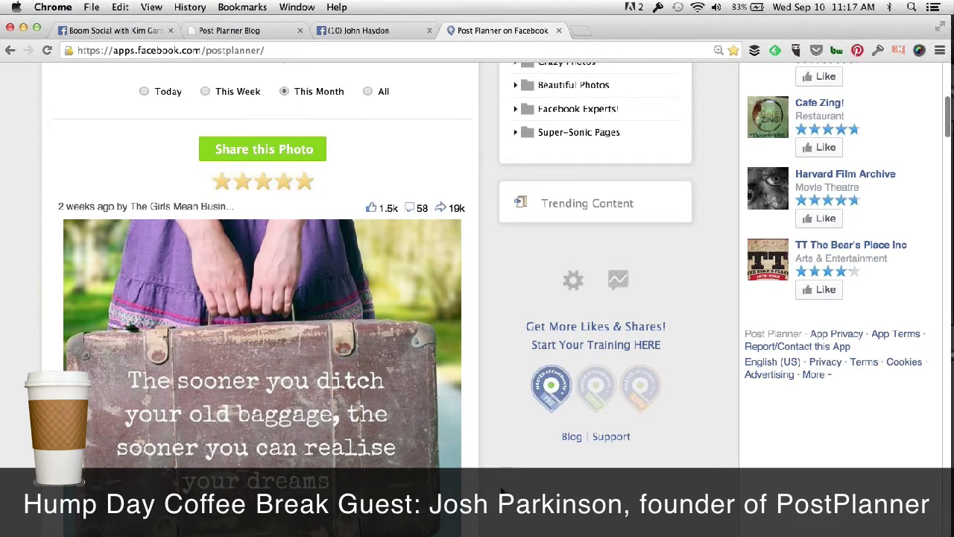
scroll(501, 489, "down", 2)
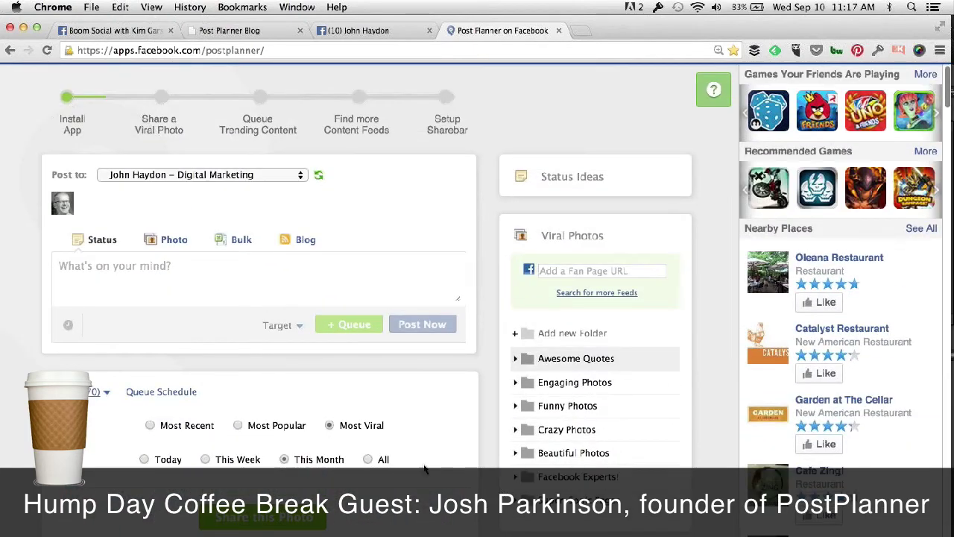
Collapse the Viral Photos feeds and load the "Trending: cancer" feed from Trending Content
left_click(549, 240)
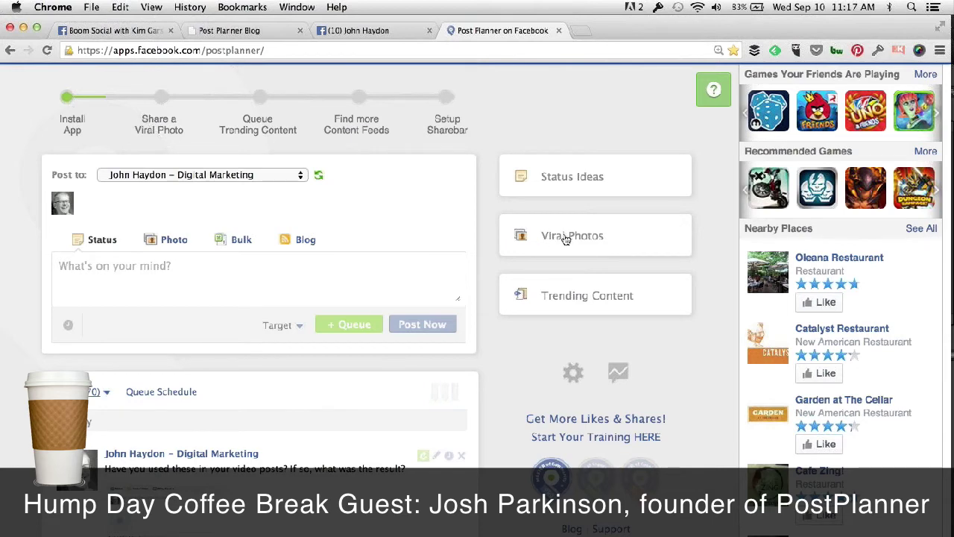
left_click(527, 307)
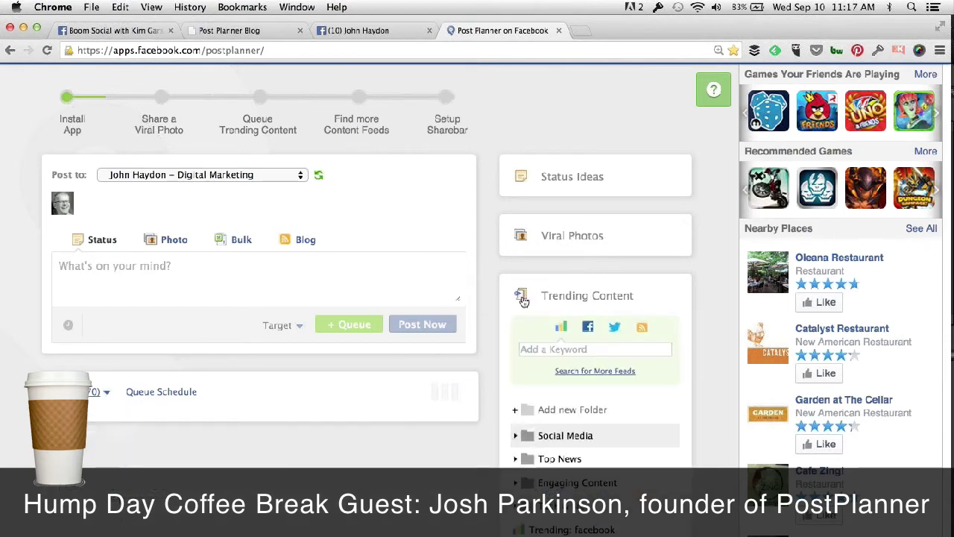
scroll(489, 413, "down", 15)
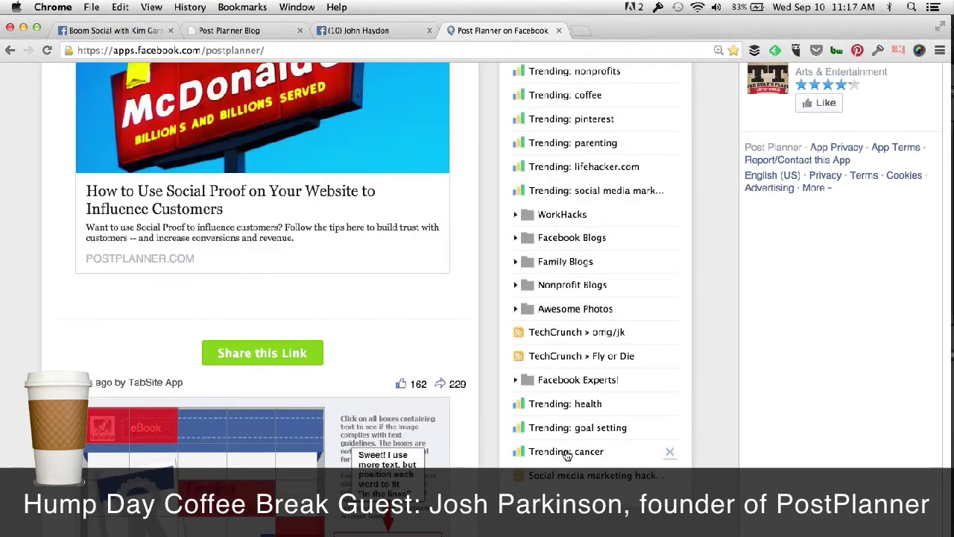
left_click(567, 452)
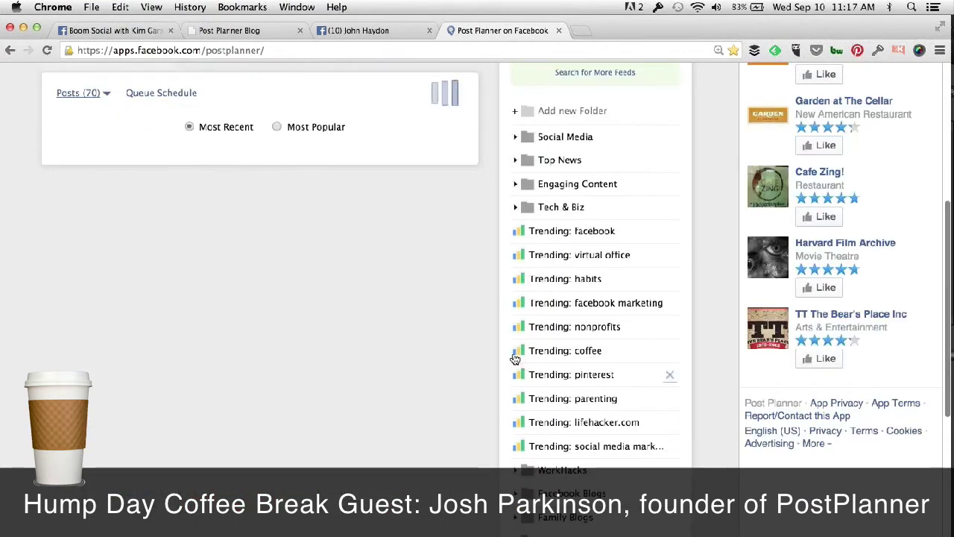
scroll(485, 410, "up", 3)
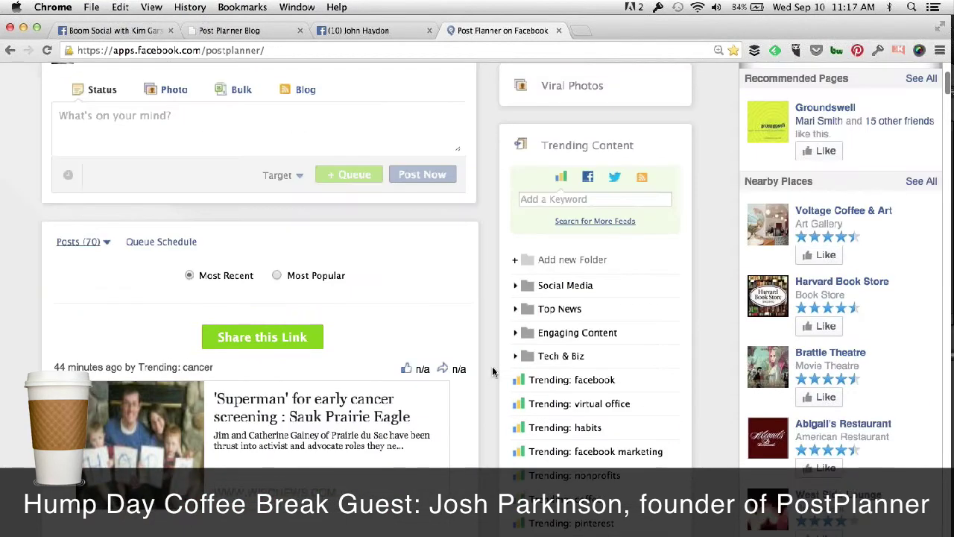
Sort the cancer feed's articles by Most Popular and view the top result
left_click(278, 276)
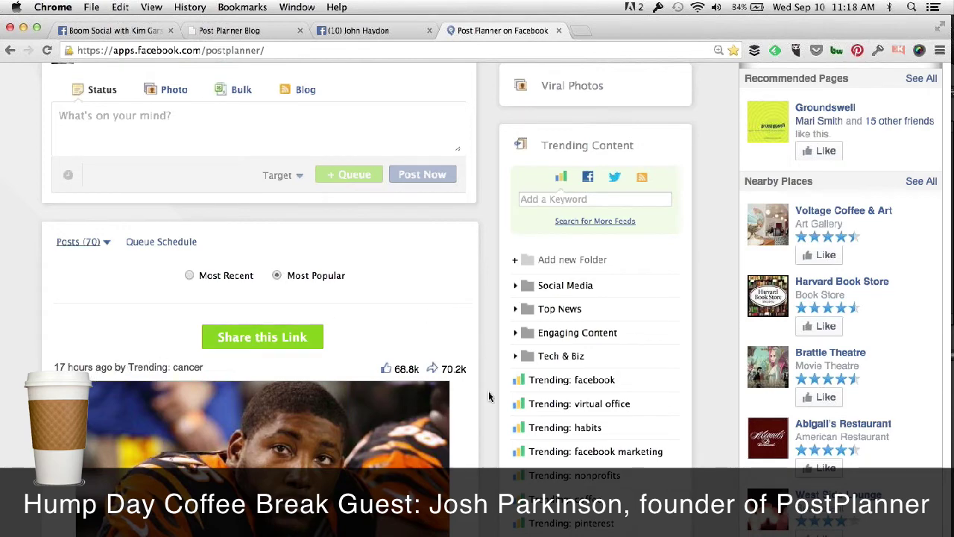
scroll(489, 396, "down", 1)
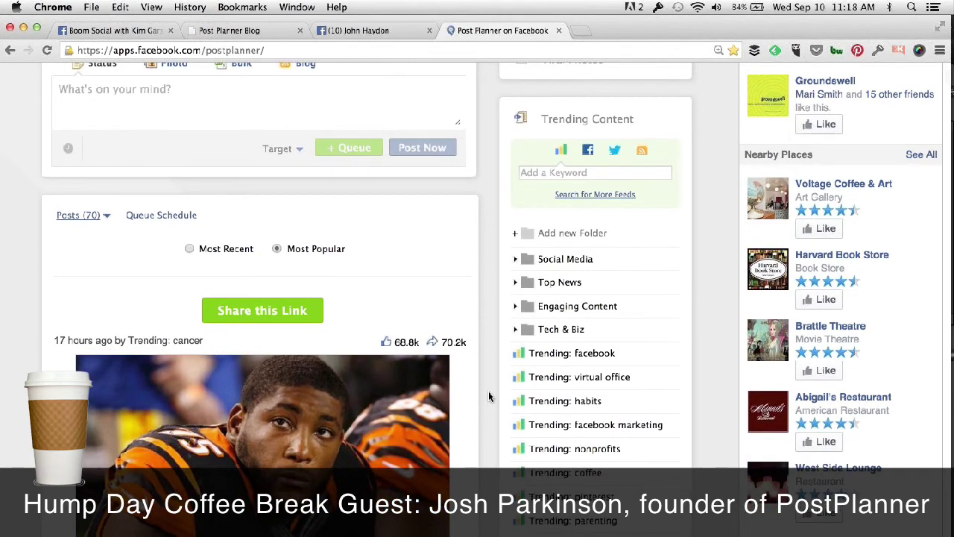
scroll(489, 397, "down", 3)
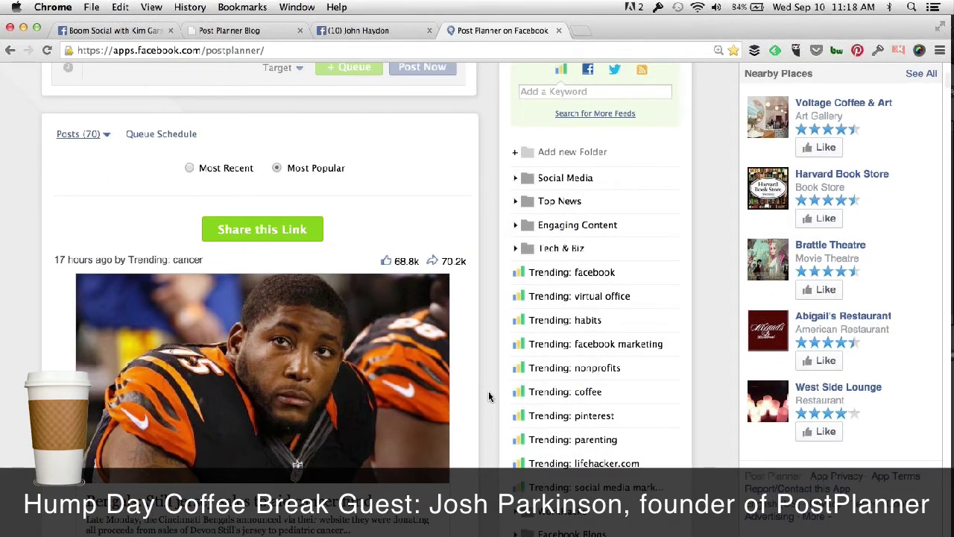
Look through the most popular articles in the "Trending: cancer" feed, comparing their like and share counts
scroll(489, 397, "down", 14)
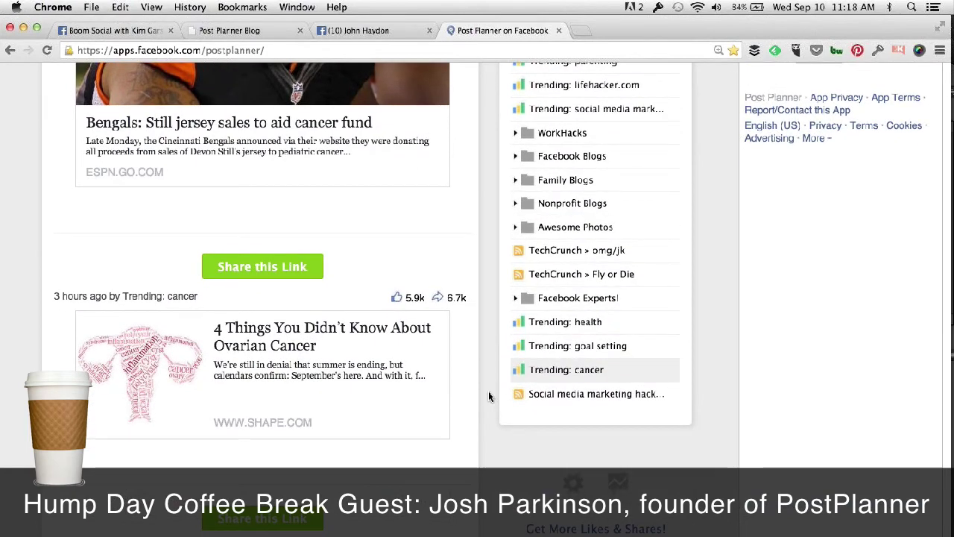
scroll(489, 396, "down", 5)
scroll(489, 396, "down", 4)
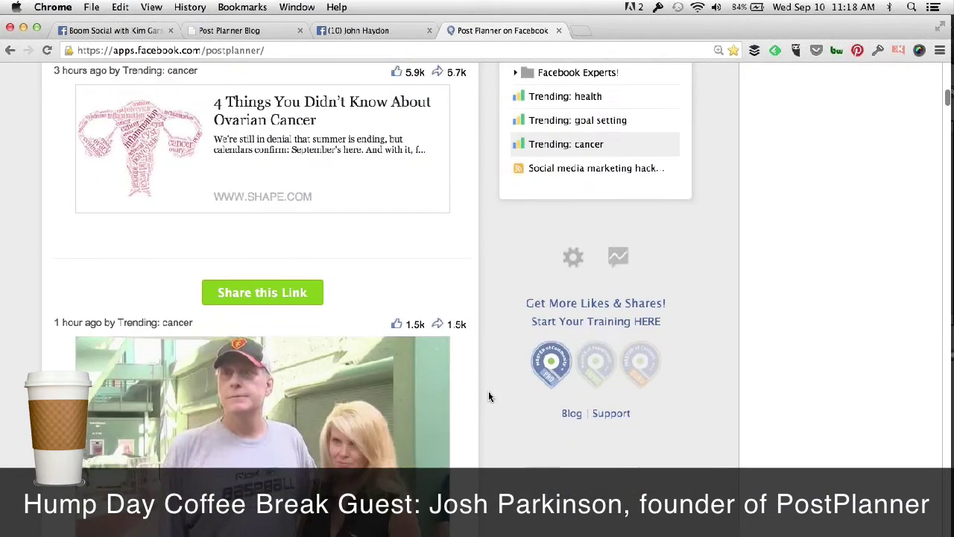
scroll(489, 396, "down", 7)
scroll(489, 396, "down", 18)
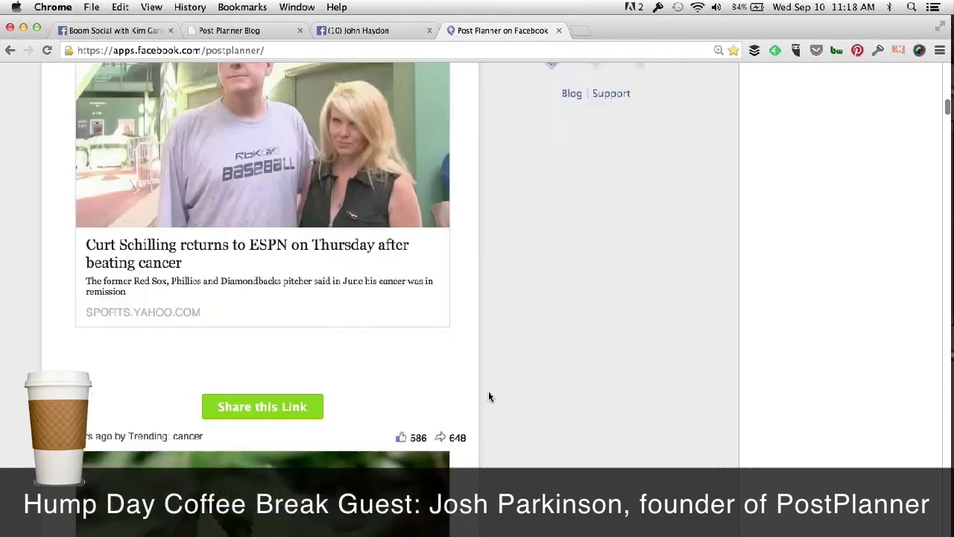
scroll(488, 397, "down", 12)
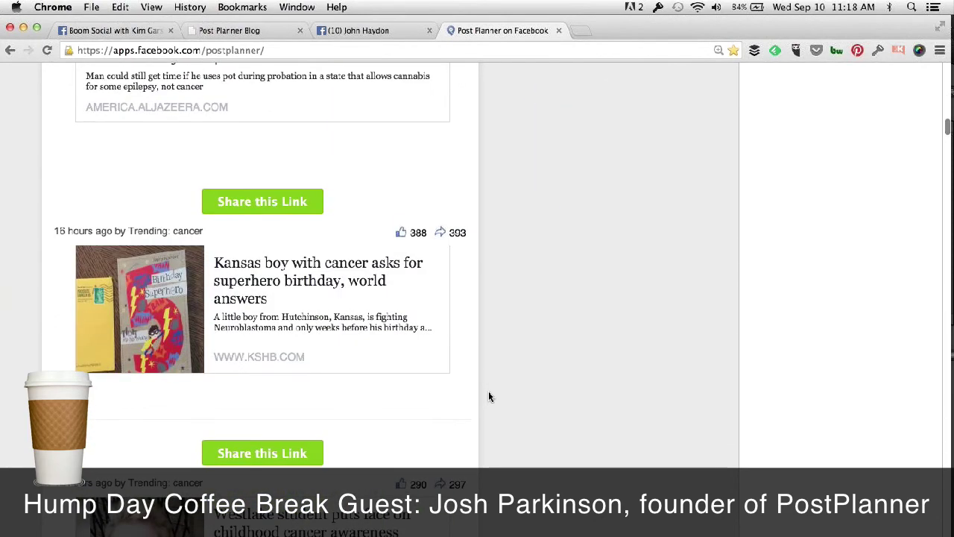
scroll(488, 396, "down", 6)
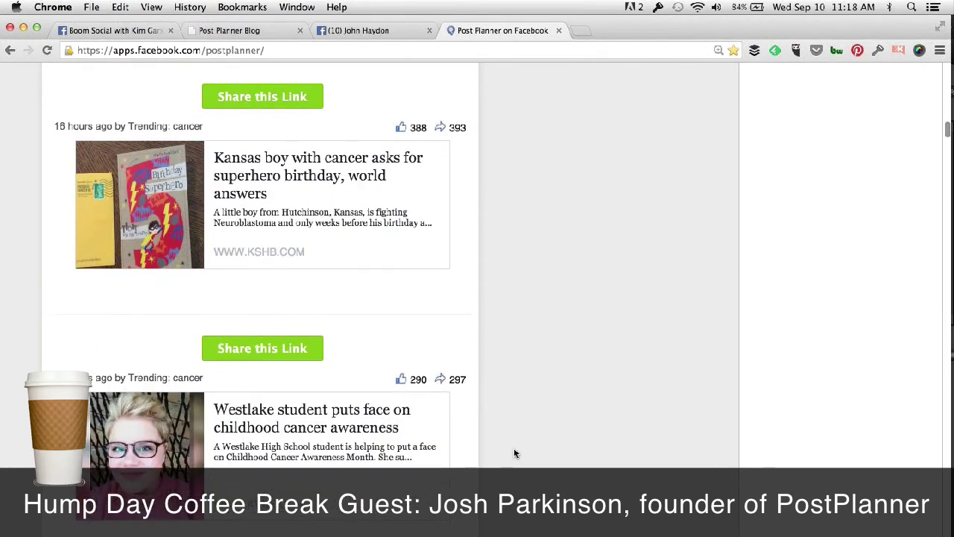
scroll(515, 453, "down", 15)
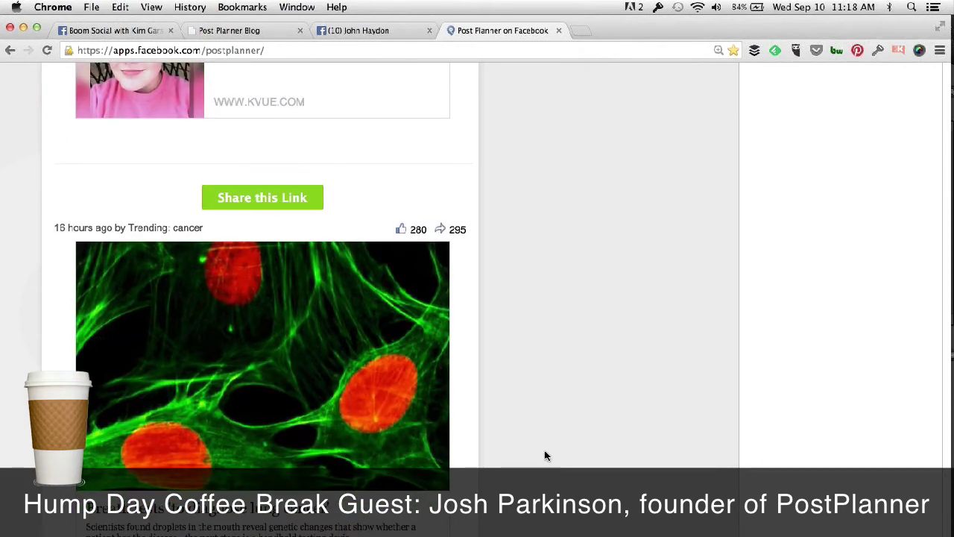
scroll(544, 455, "down", 20)
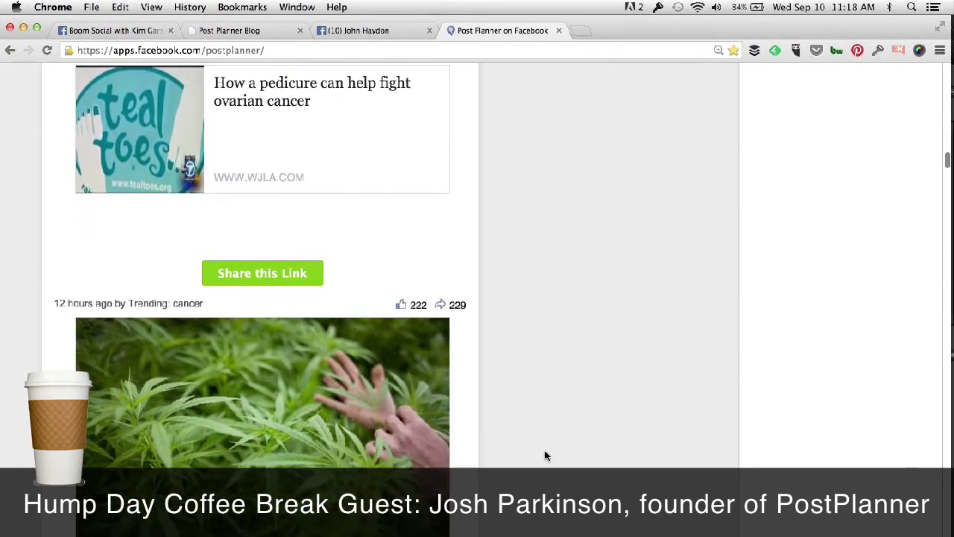
scroll(544, 455, "down", 20)
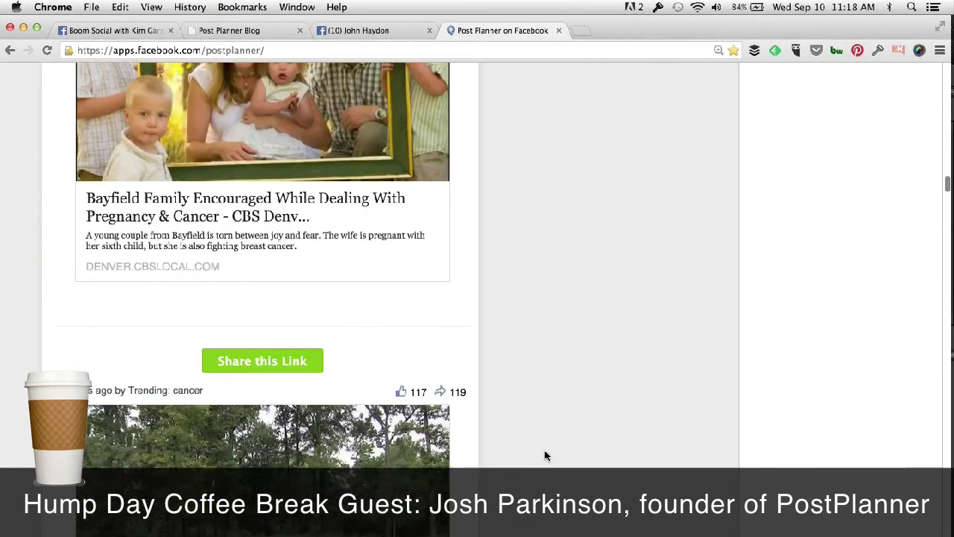
Expand the Viral Photos feeds and load this week's most viral Awesome Quotes photo, from Wisdom, into the post composer
scroll(544, 455, "up", 20)
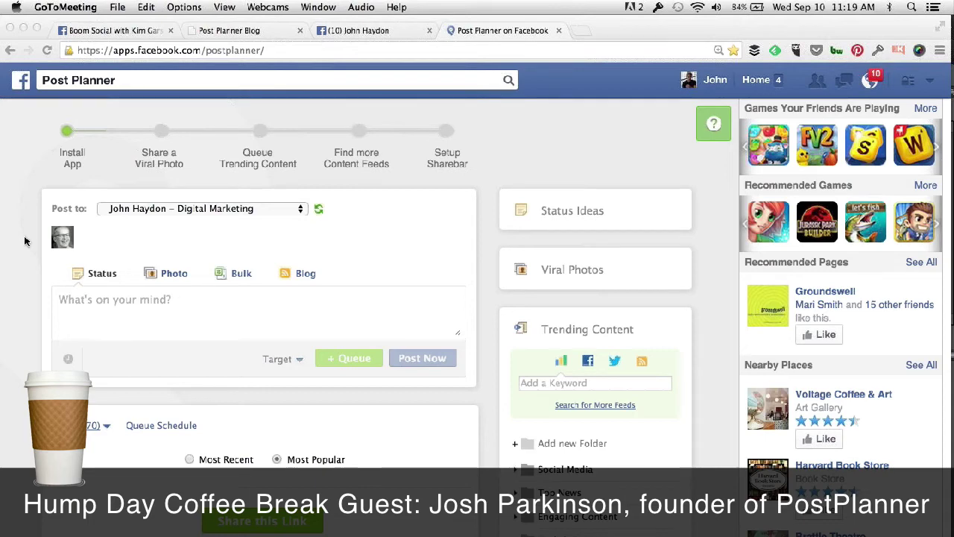
scroll(24, 240, "down", 3)
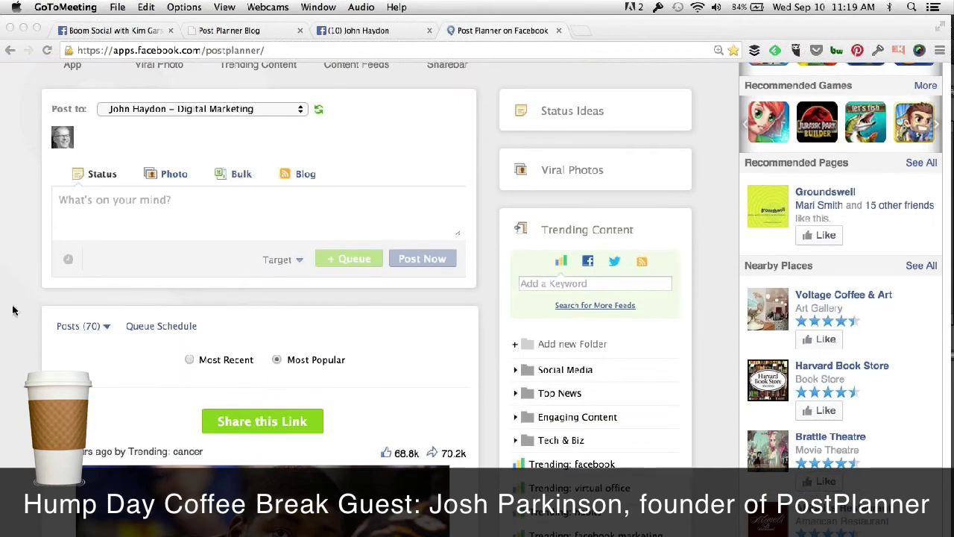
scroll(13, 309, "down", 2)
scroll(12, 308, "up", 2)
scroll(13, 310, "up", 1)
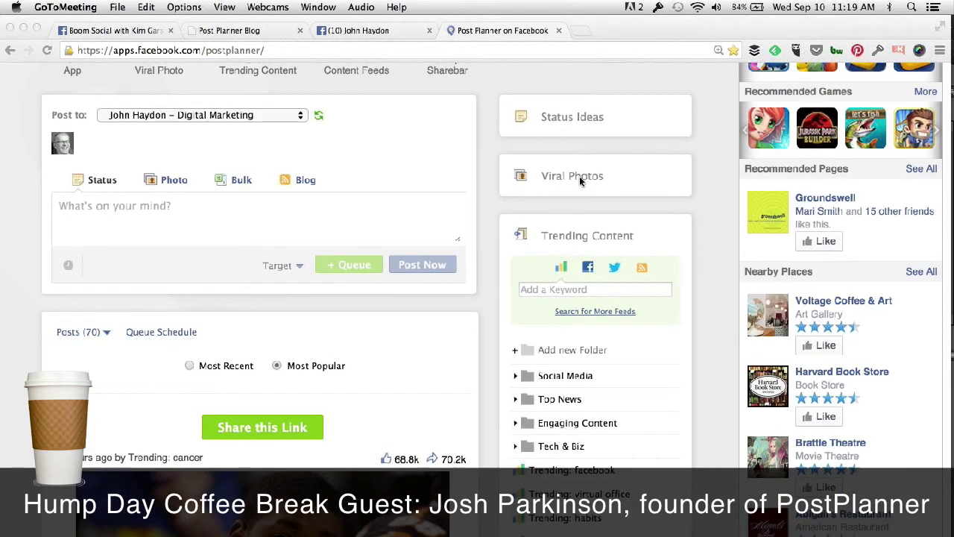
left_click(491, 177)
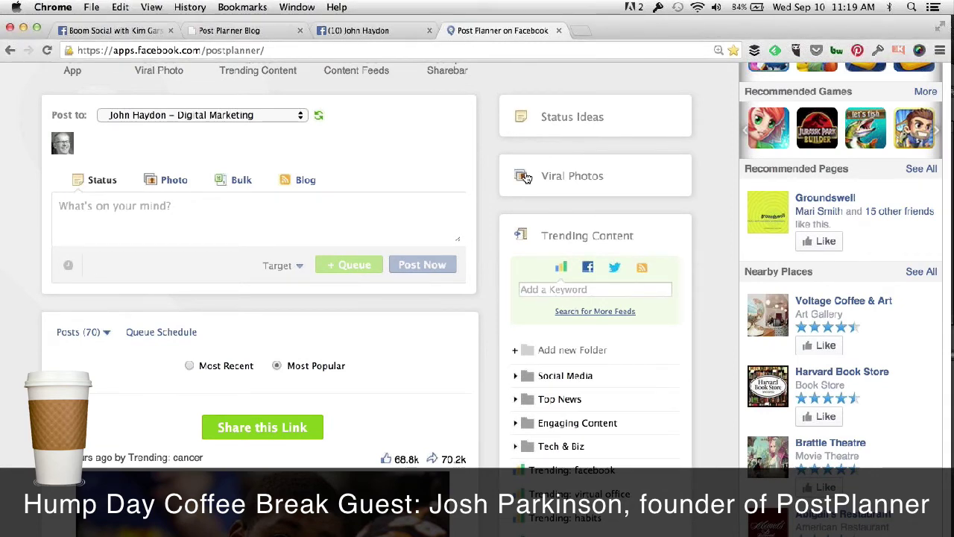
left_click(525, 177)
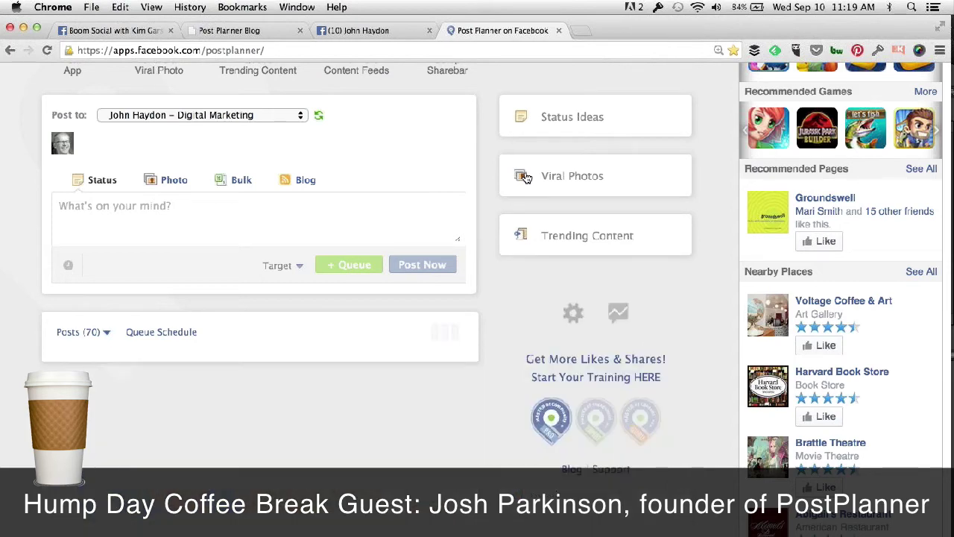
scroll(319, 420, "down", 3)
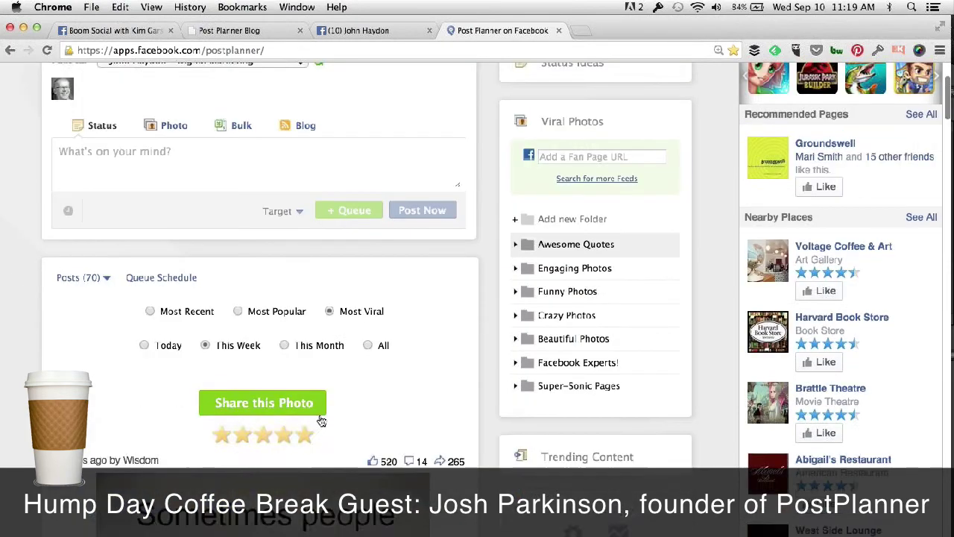
scroll(263, 318, "up", 6)
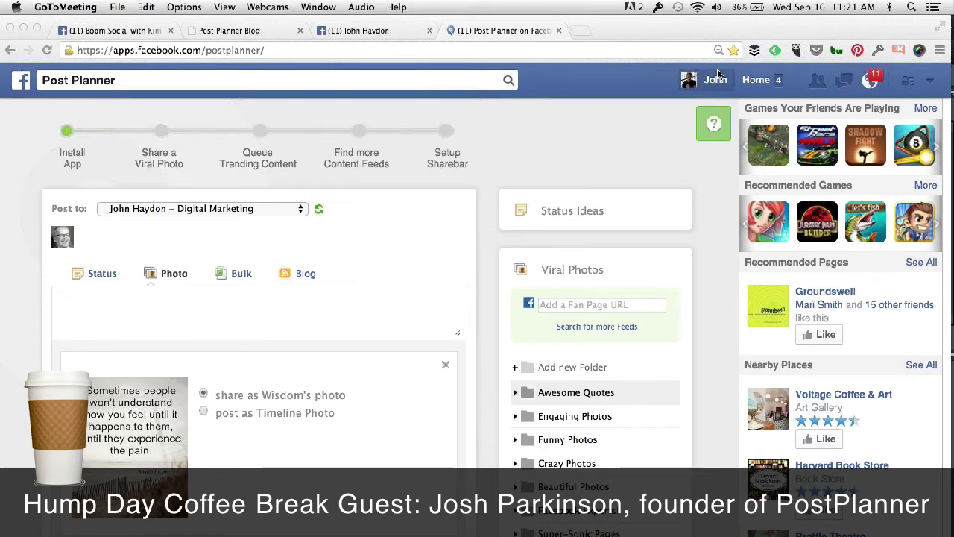
Switch to the Boom Social page, search Facebook for "simple reminders" and open the SimpleReminders.com page
left_click(137, 34)
left_click(155, 78)
type("s")
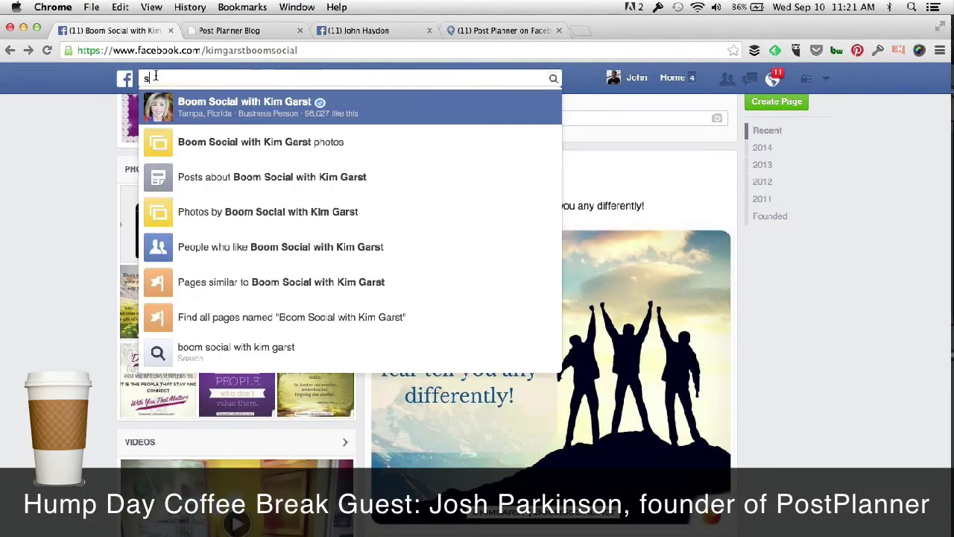
type("imple remin")
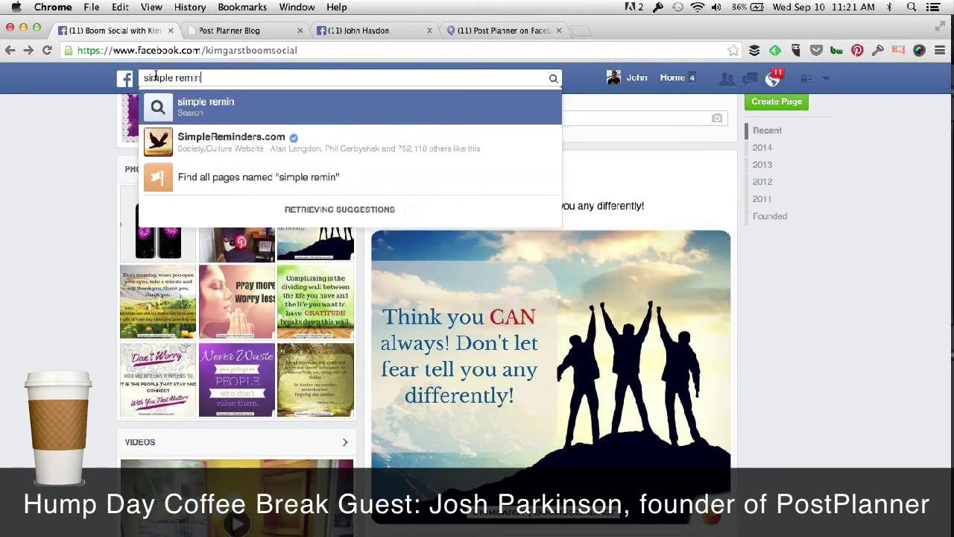
type("ders")
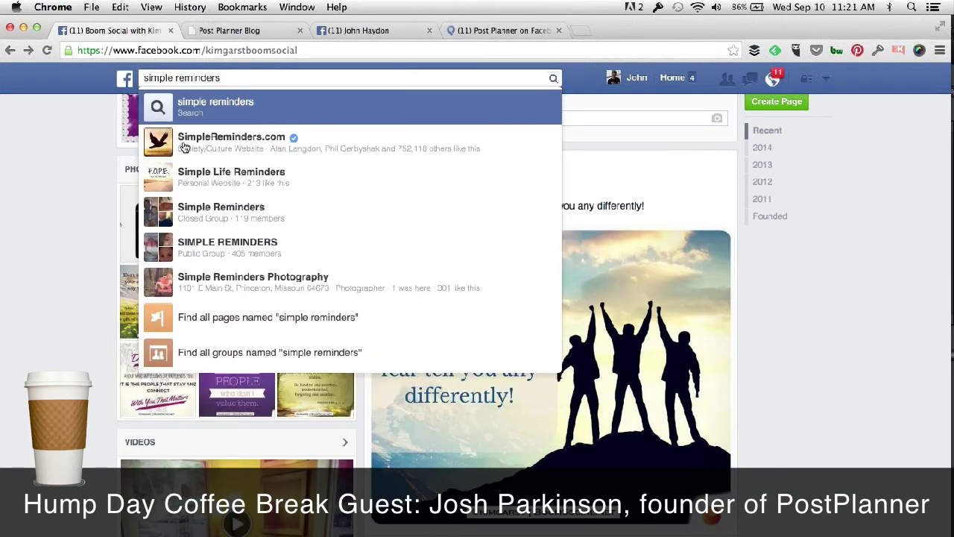
left_click(157, 145)
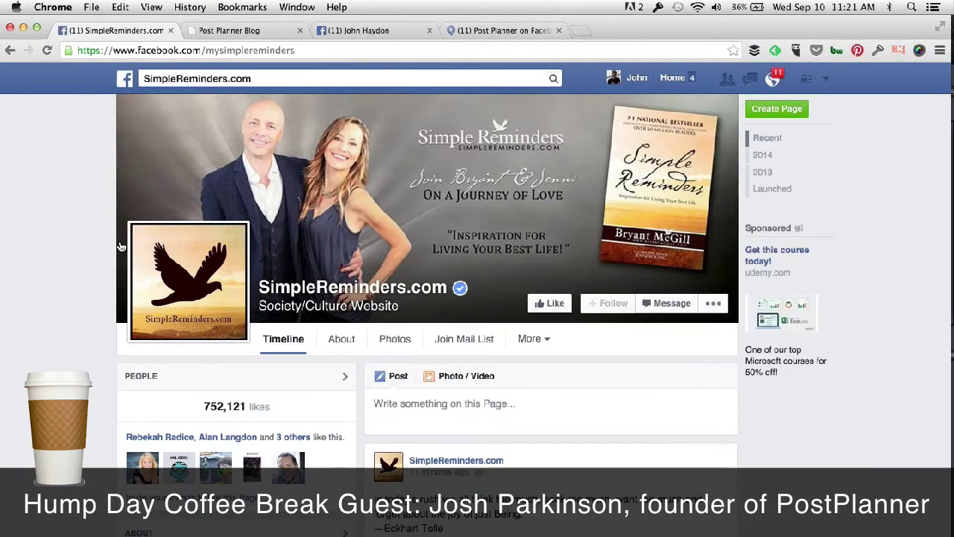
View the SimpleReminders.com timeline and look through the page's photo stream of quote images
scroll(74, 261, "down", 3)
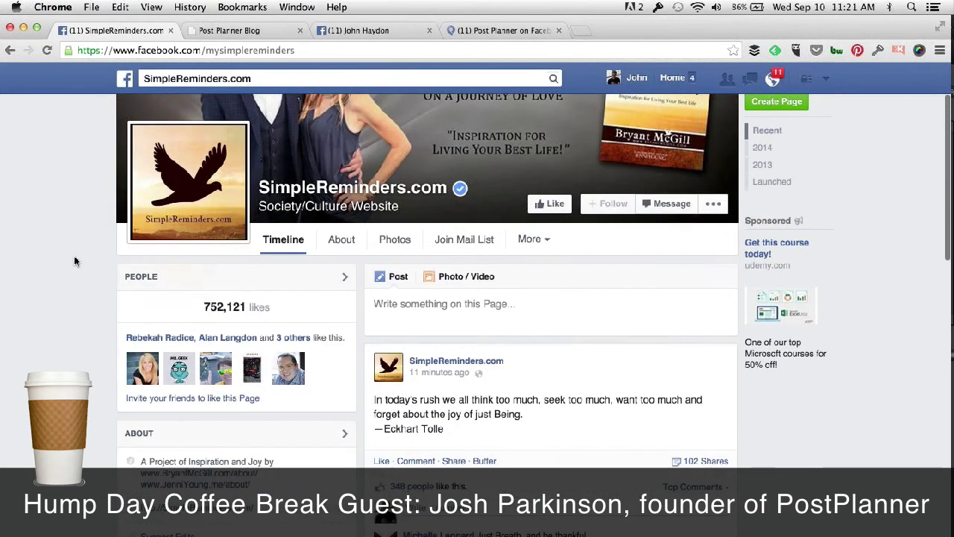
scroll(74, 261, "down", 1)
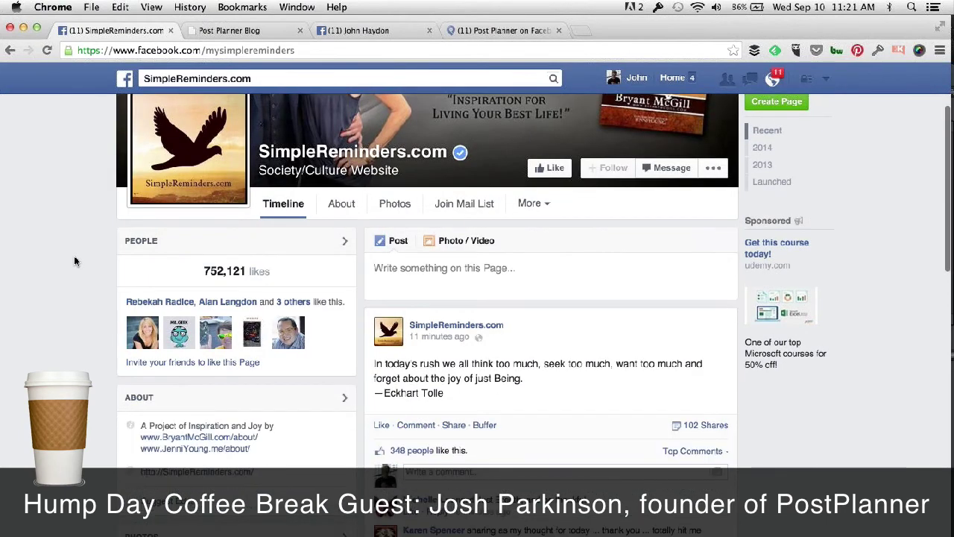
left_click(399, 216)
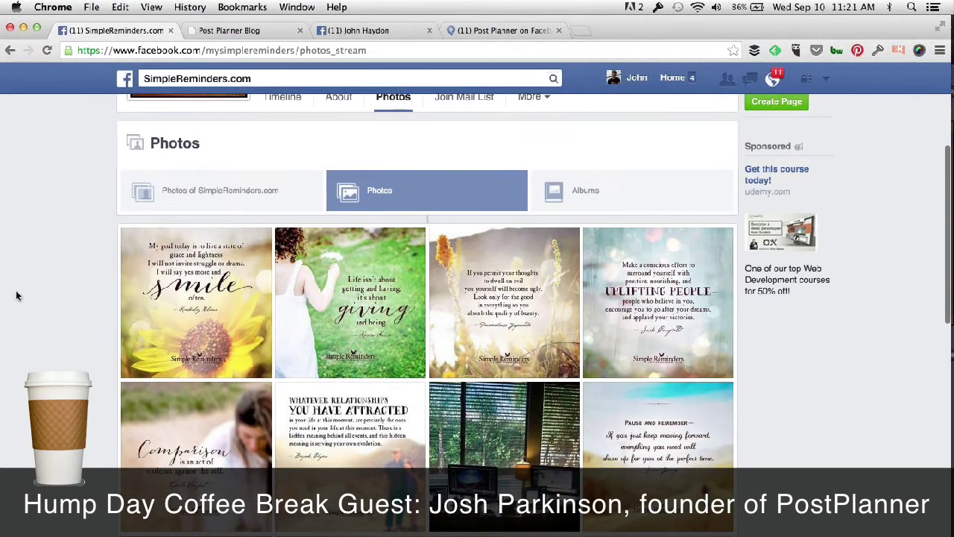
scroll(16, 296, "down", 3)
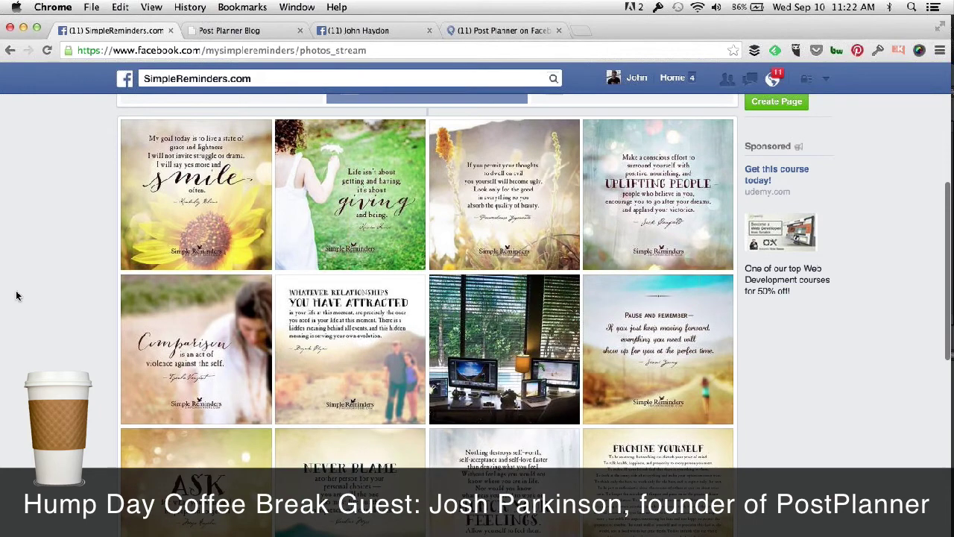
scroll(16, 296, "down", 15)
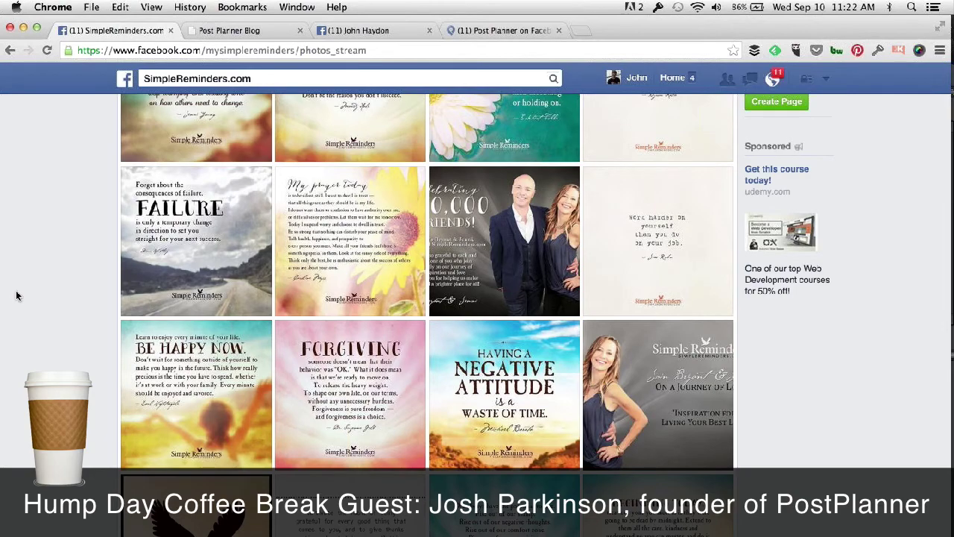
scroll(16, 296, "down", 10)
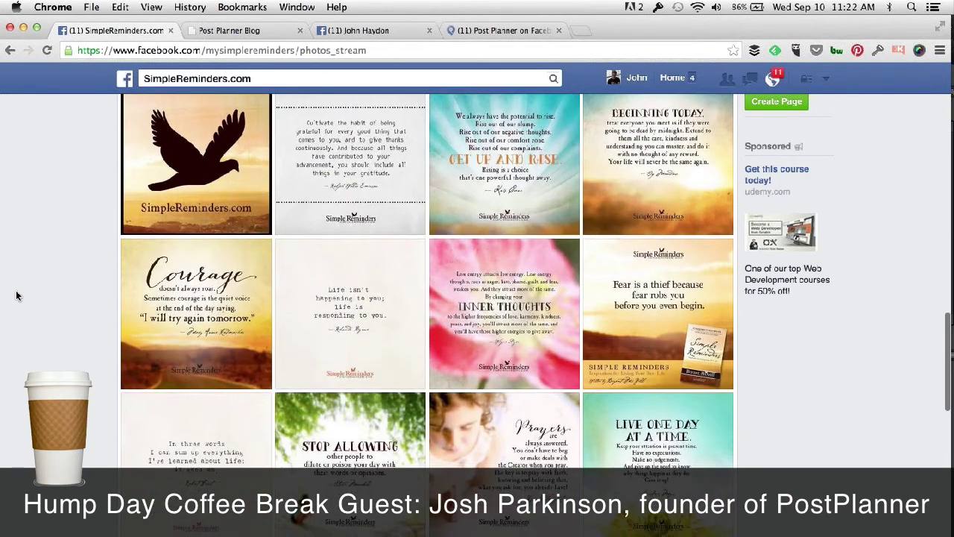
scroll(16, 296, "up", 20)
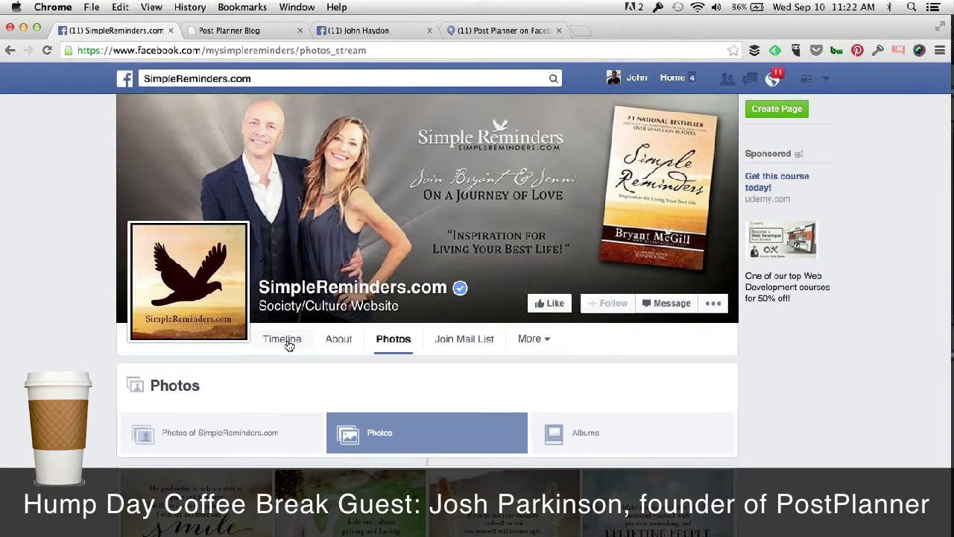
Return to the Post Planner app and set Wisdom's photo to post as Timeline Photo
left_click(468, 30)
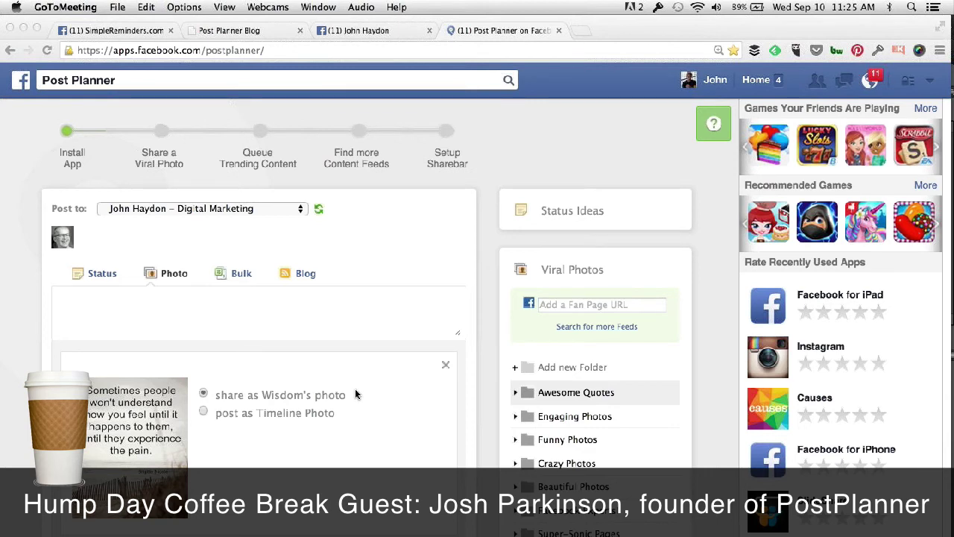
left_click(203, 413)
left_click(203, 414)
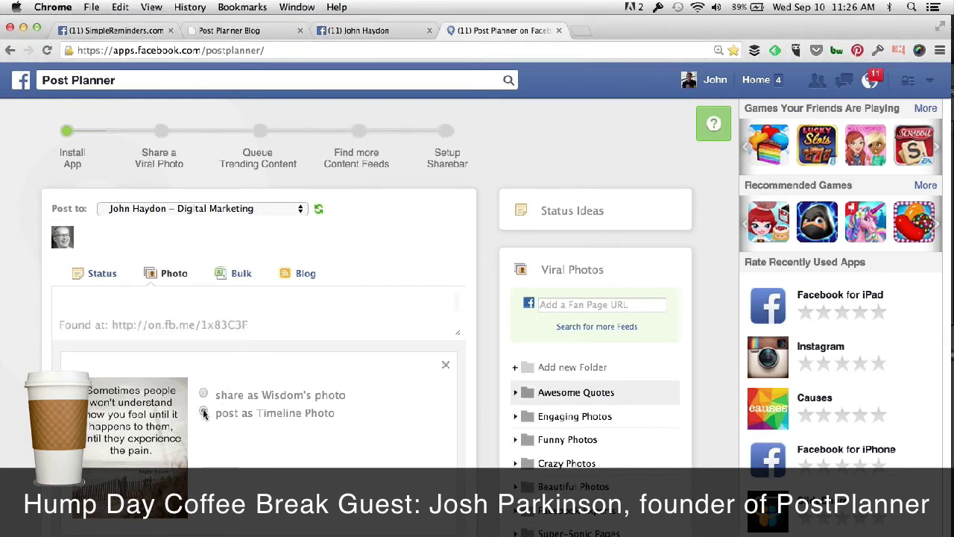
Delete the duplicate "Found at:" link line from the photo post's text and highlight the remaining attribution
left_click(106, 322)
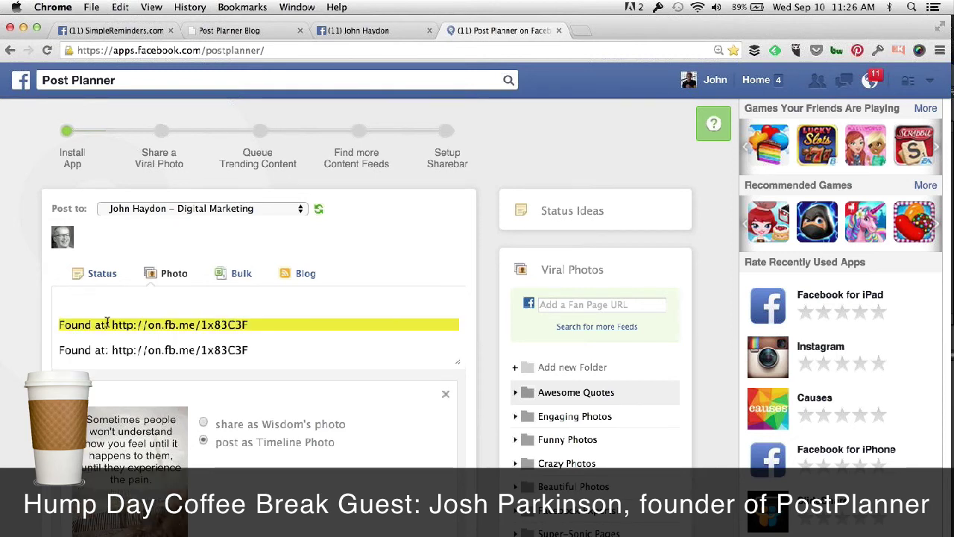
triple_click(142, 351)
key("BackSpace")
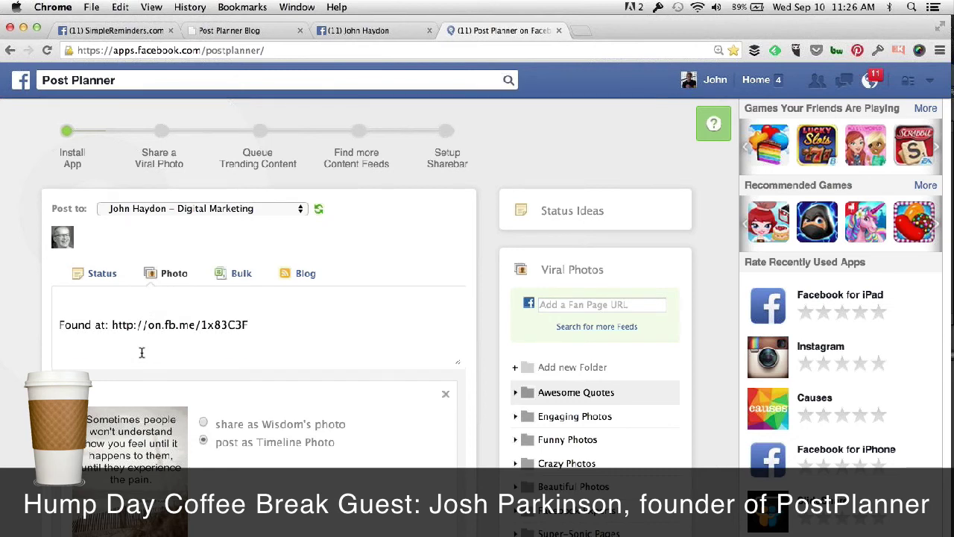
key("BackSpace")
left_click_drag(58, 325, 255, 331)
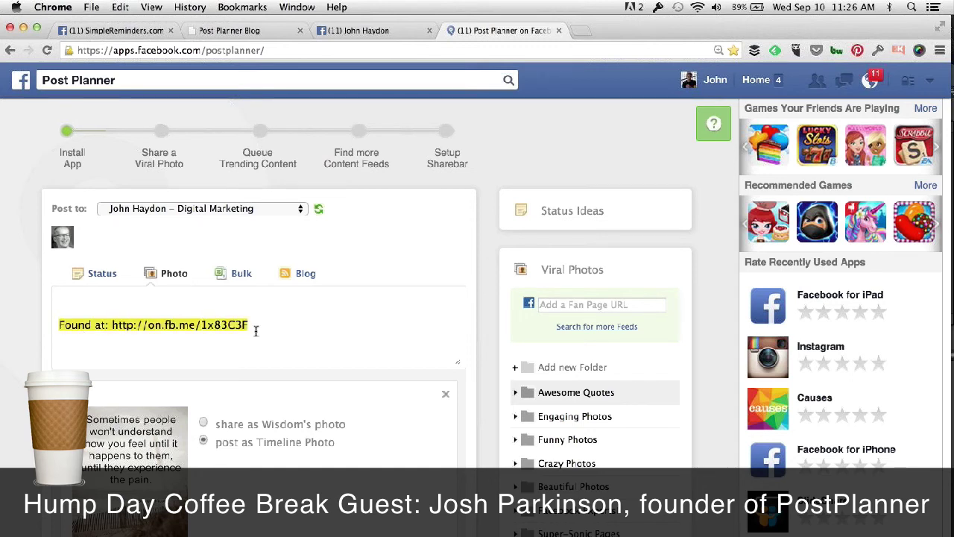
left_click(257, 326)
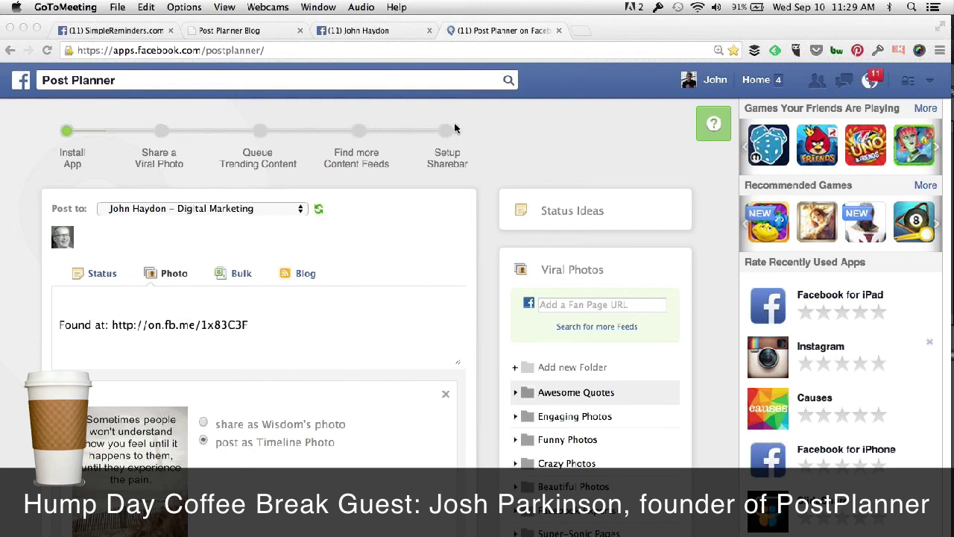
Switch to the SimpleReminders.com page, search Facebook for "mari smith" and open the verified Mari Smith public figure page
left_click(335, 76)
left_click(335, 78)
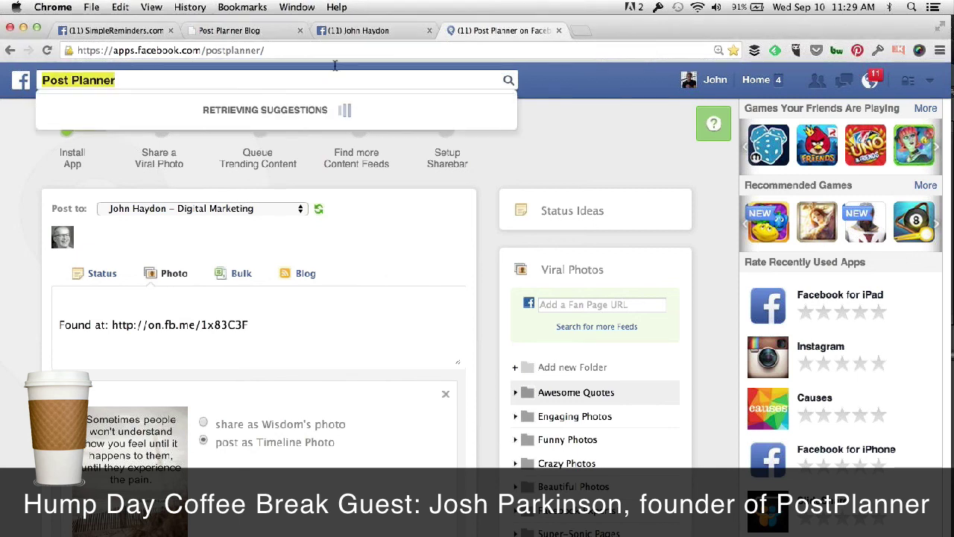
left_click(151, 31)
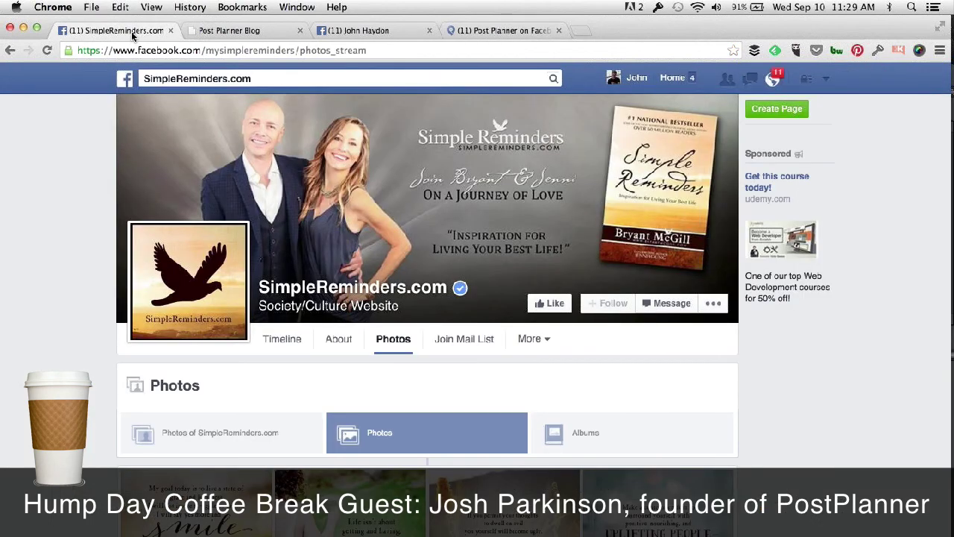
left_click(163, 78)
type("ma")
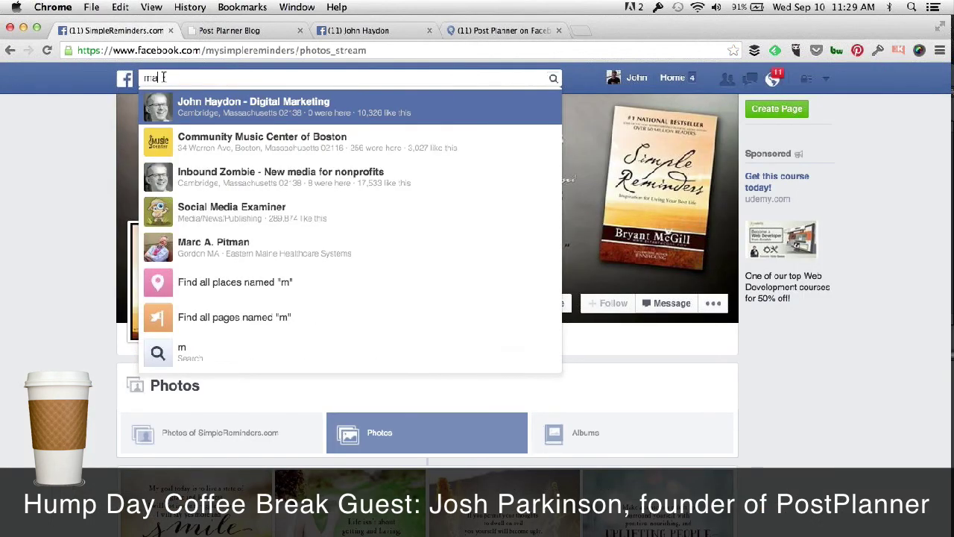
type("ry smith")
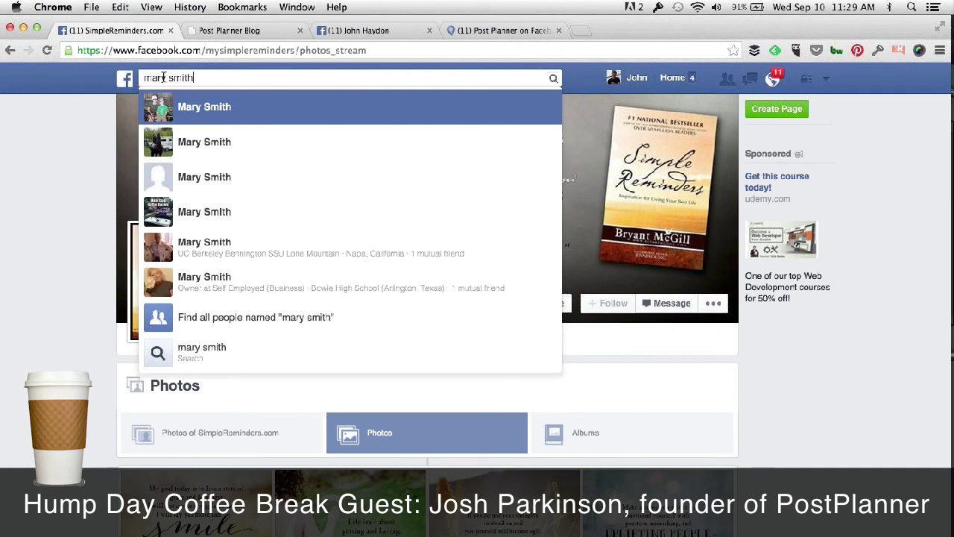
key("BackSpace")
key("BackSpace")
key("BackSpace")
key("BackSpace")
key("BackSpace")
key("BackSpace")
key("BackSpace")
type("i")
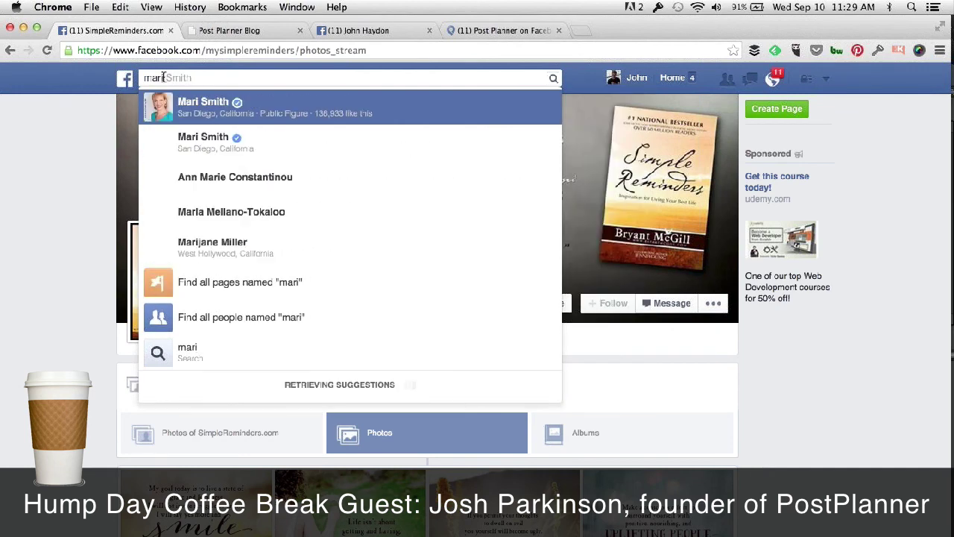
type(" smith")
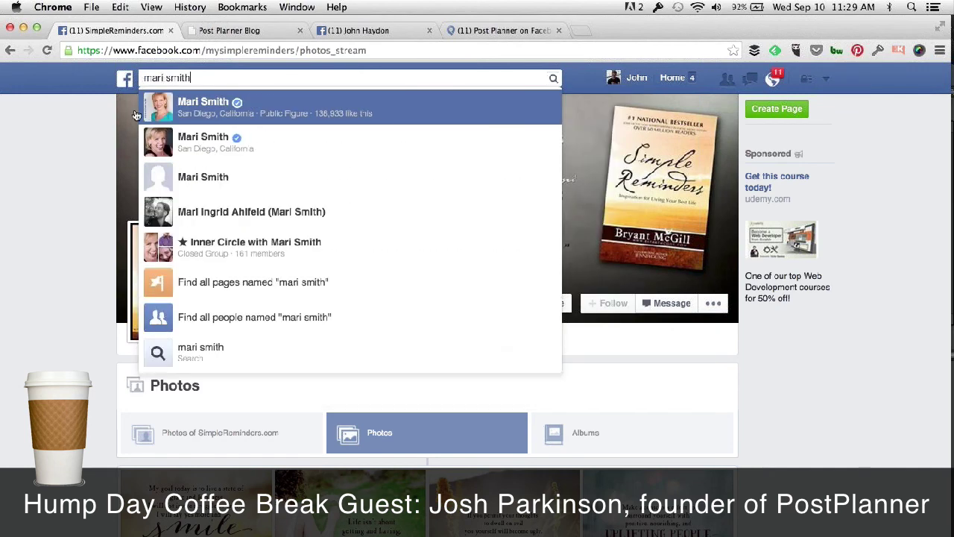
key("Return")
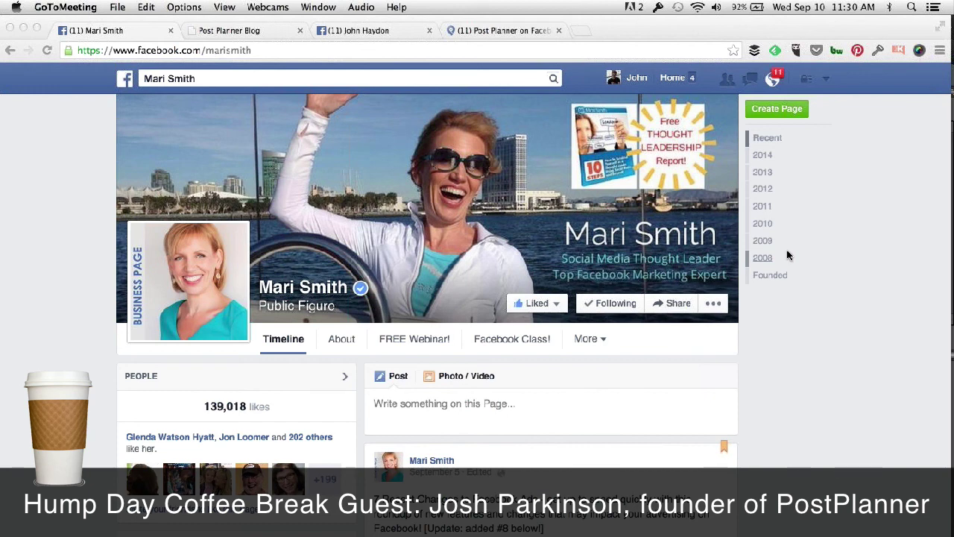
Return to the Post Planner app with the unfinished photo post
left_click(526, 31)
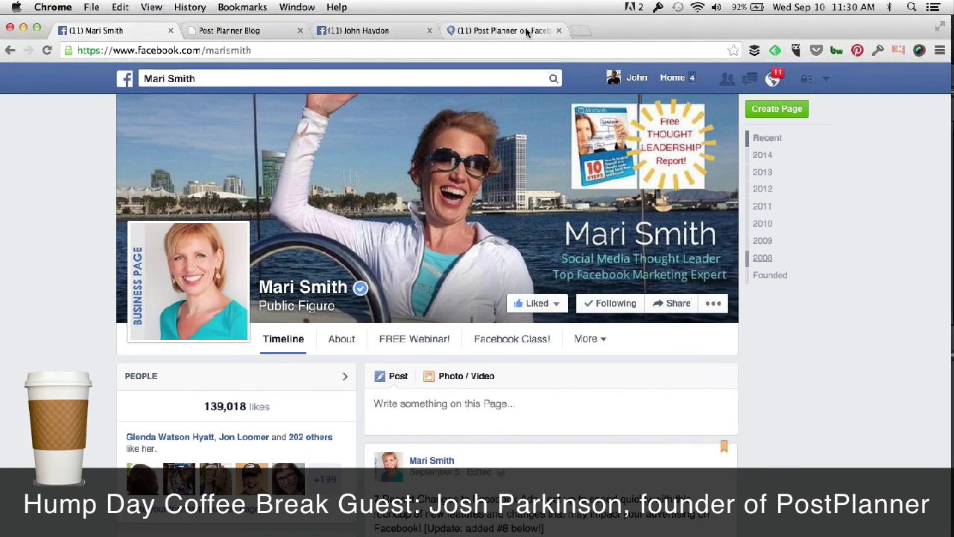
left_click(482, 31)
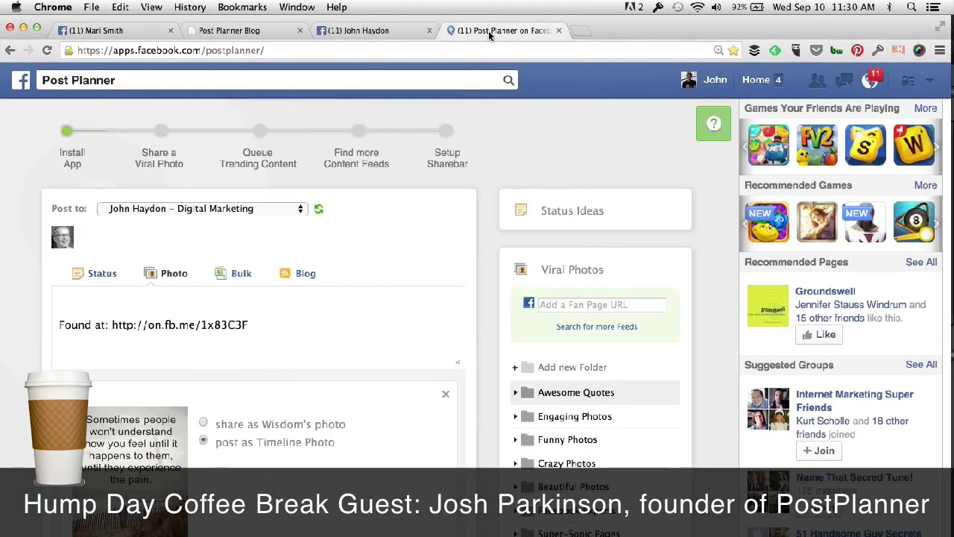